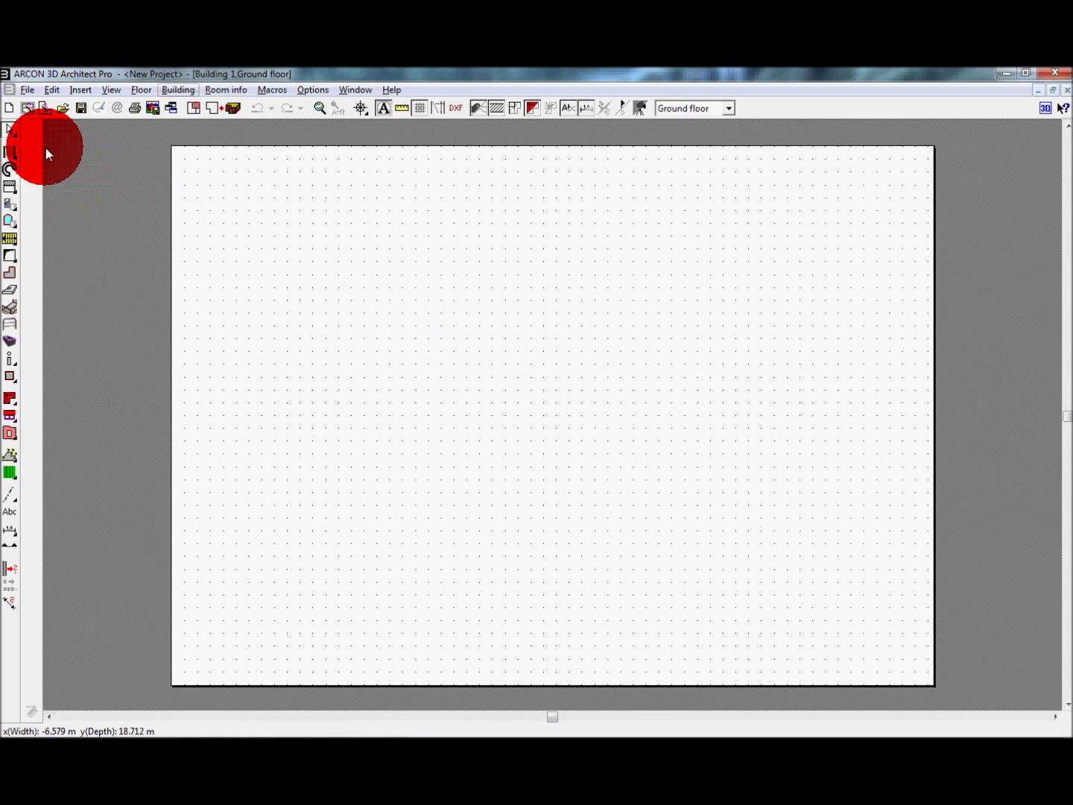
- Select the Outer wall (thick) type and open its properties, showing a 0.365 m depth
{"action": "left_click", "coordinate": [11, 152]}
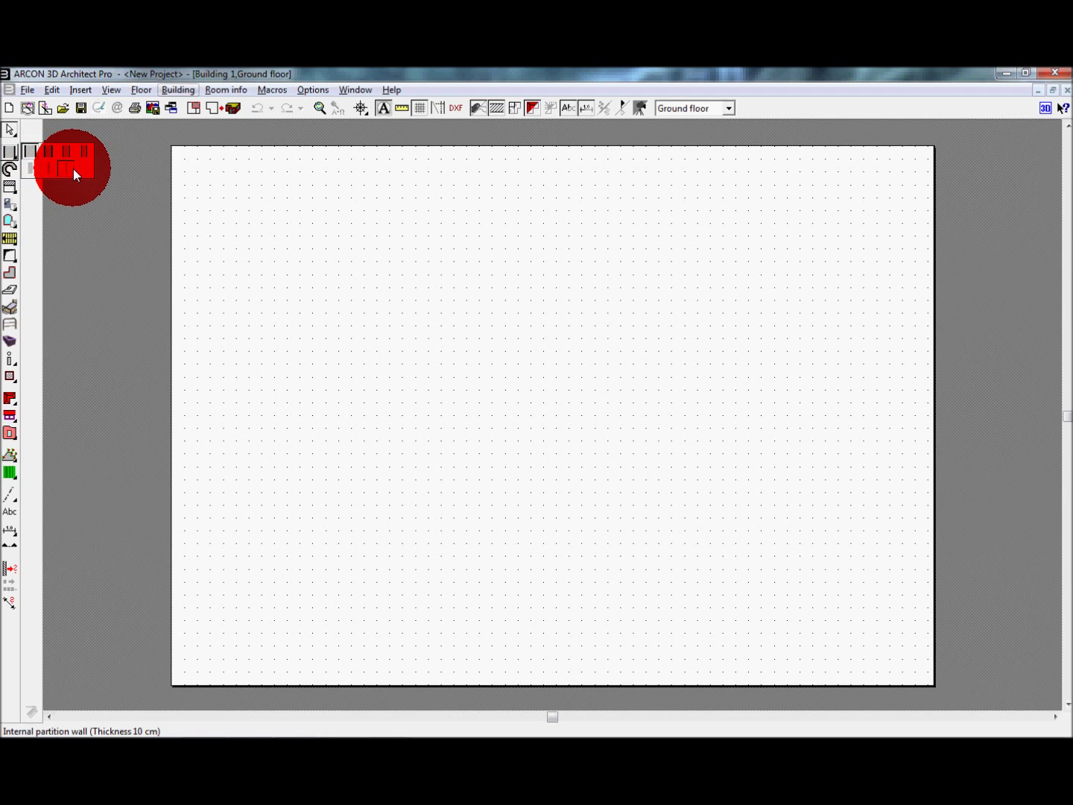
{"action": "left_click", "coordinate": [33, 152]}
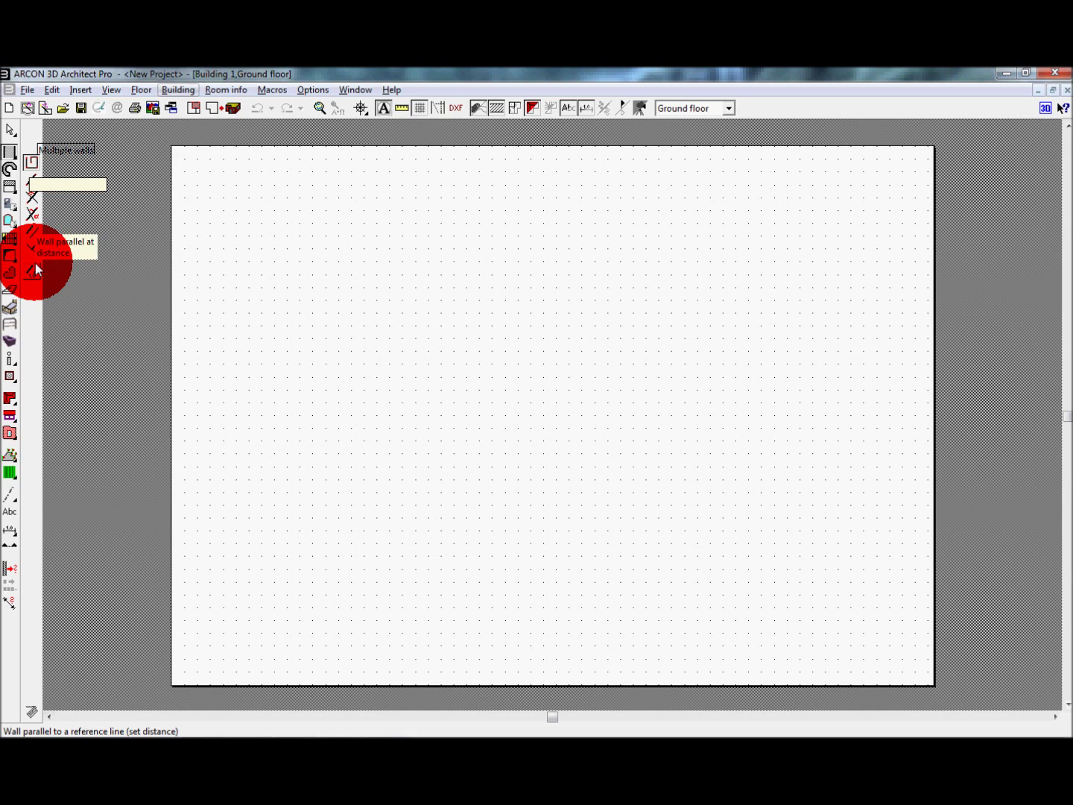
{"action": "mouse_move", "coordinate": [15, 157]}
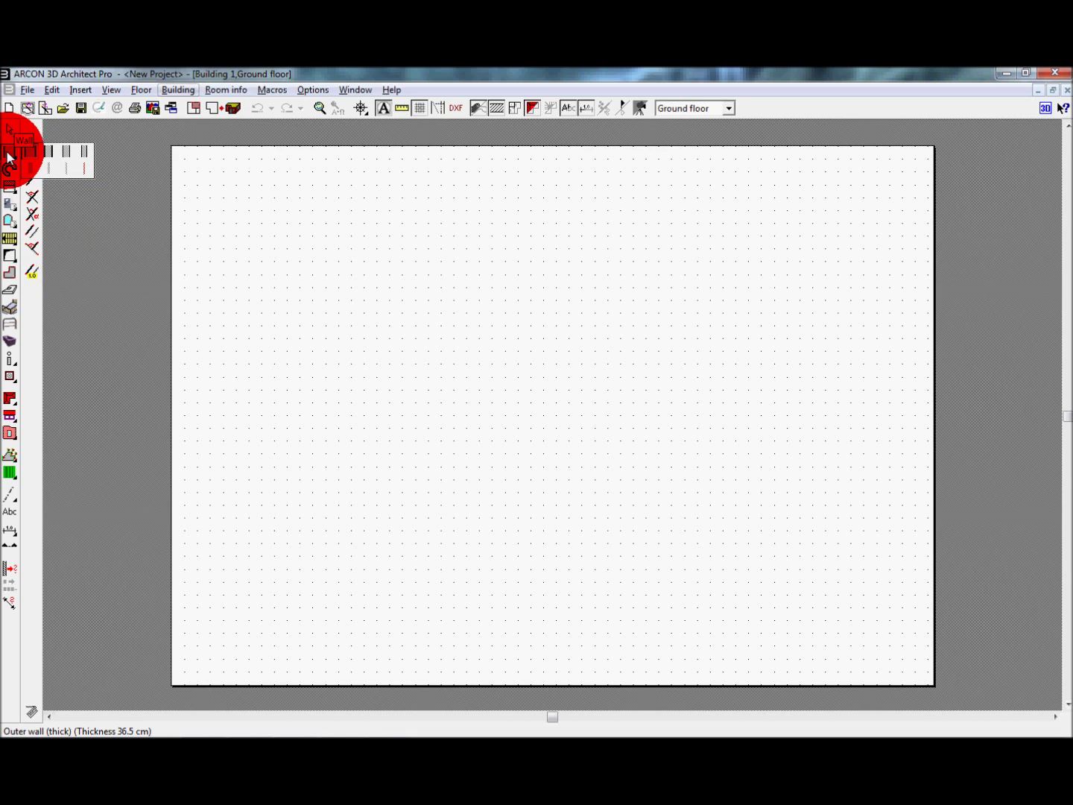
{"action": "left_click", "coordinate": [10, 155]}
{"action": "left_click", "coordinate": [9, 154]}
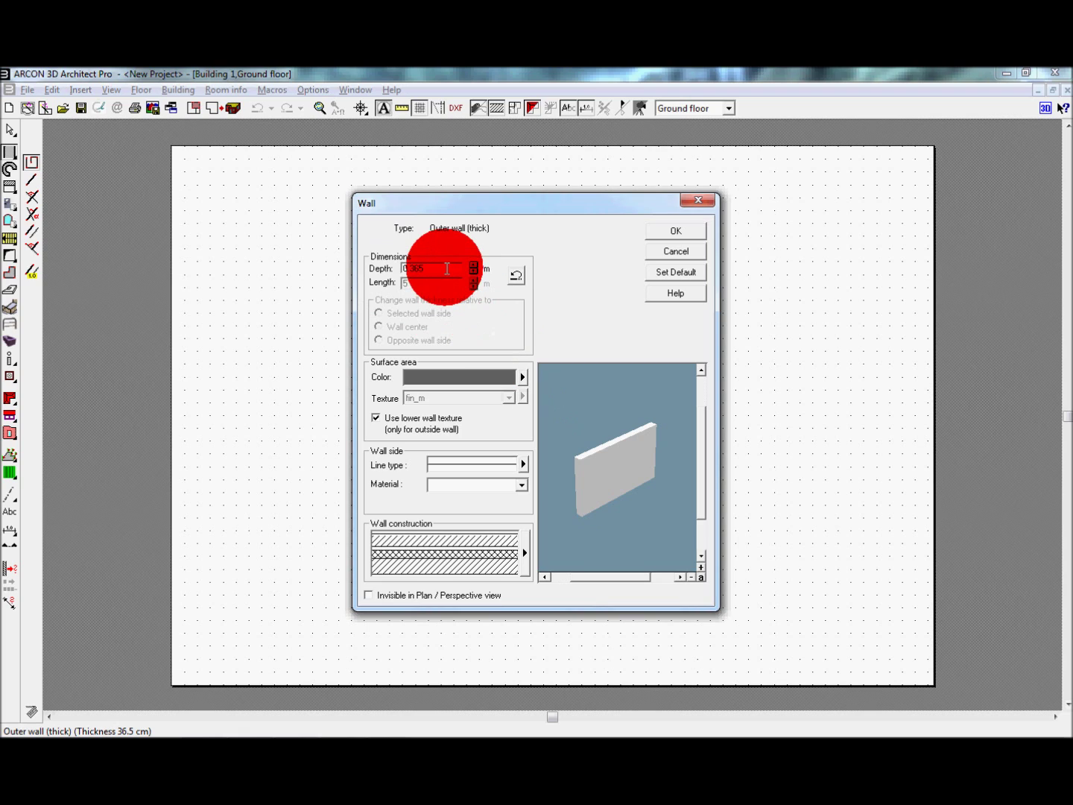
- Keep Use lower wall texture enabled after browsing textures, and open Wall construction
{"action": "double_click", "coordinate": [414, 268]}
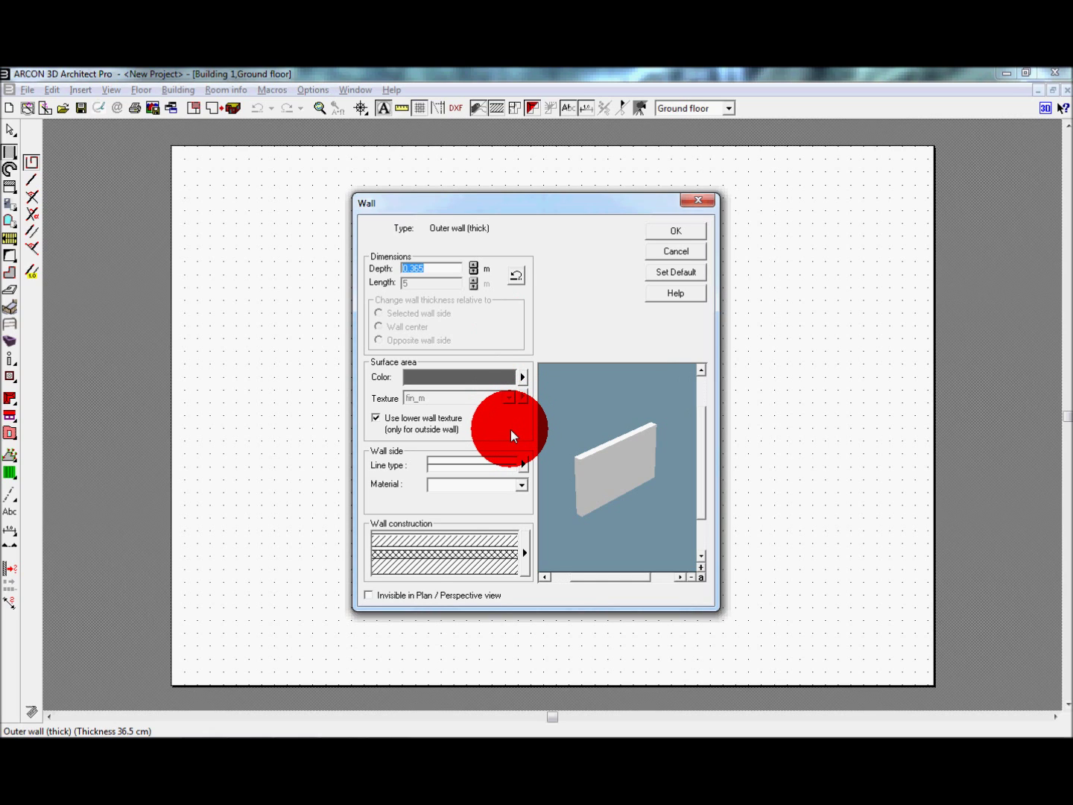
{"action": "left_click", "coordinate": [376, 417]}
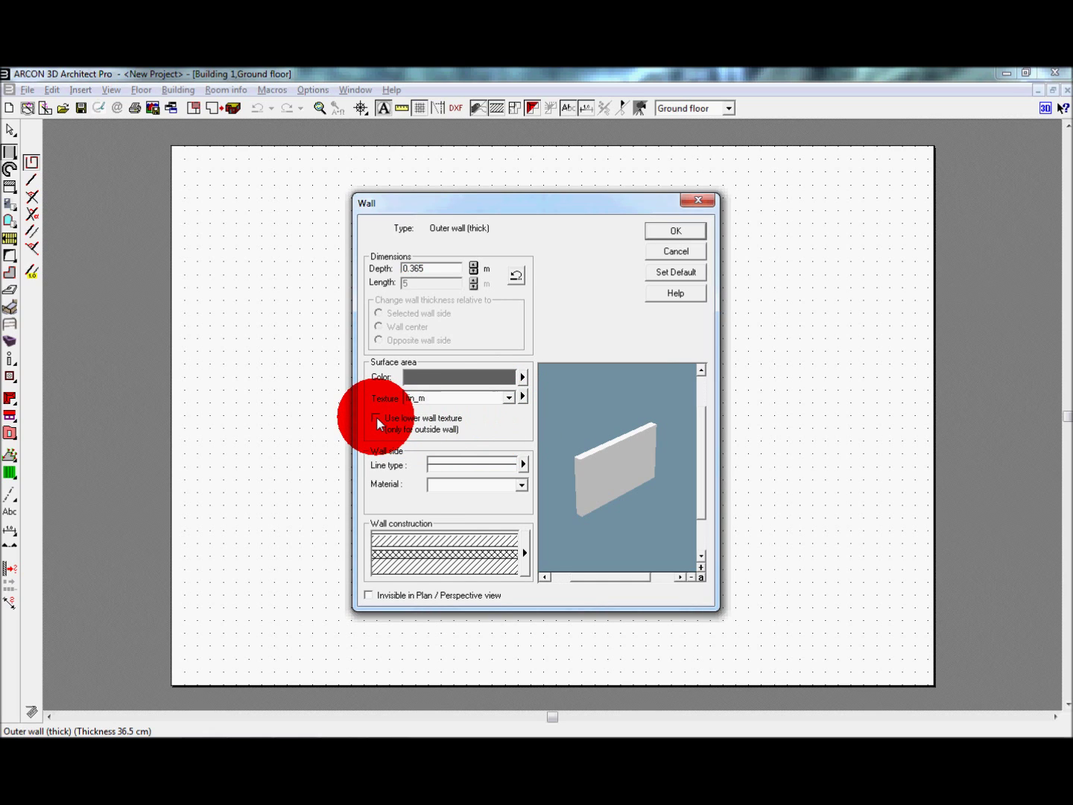
{"action": "left_click", "coordinate": [510, 398]}
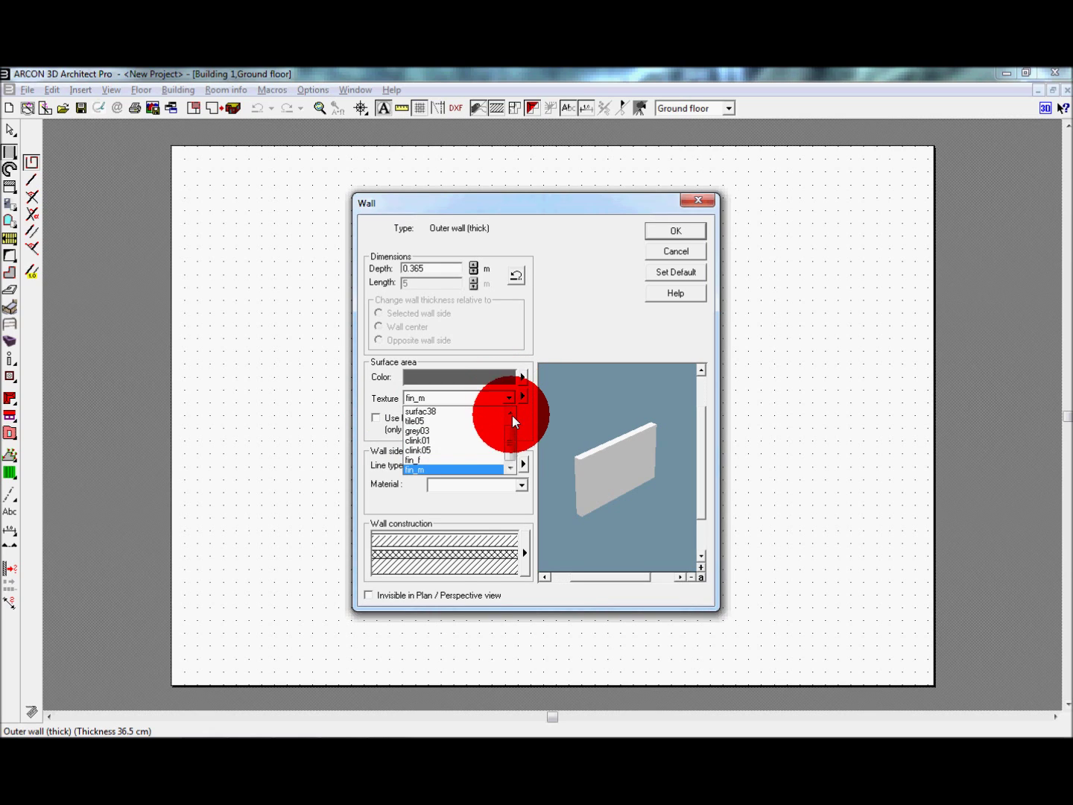
{"action": "mouse_move", "coordinate": [509, 432]}
{"action": "left_mouse_down"}
{"action": "mouse_move", "coordinate": [510, 417]}
{"action": "mouse_move", "coordinate": [510, 440]}
{"action": "left_mouse_up"}
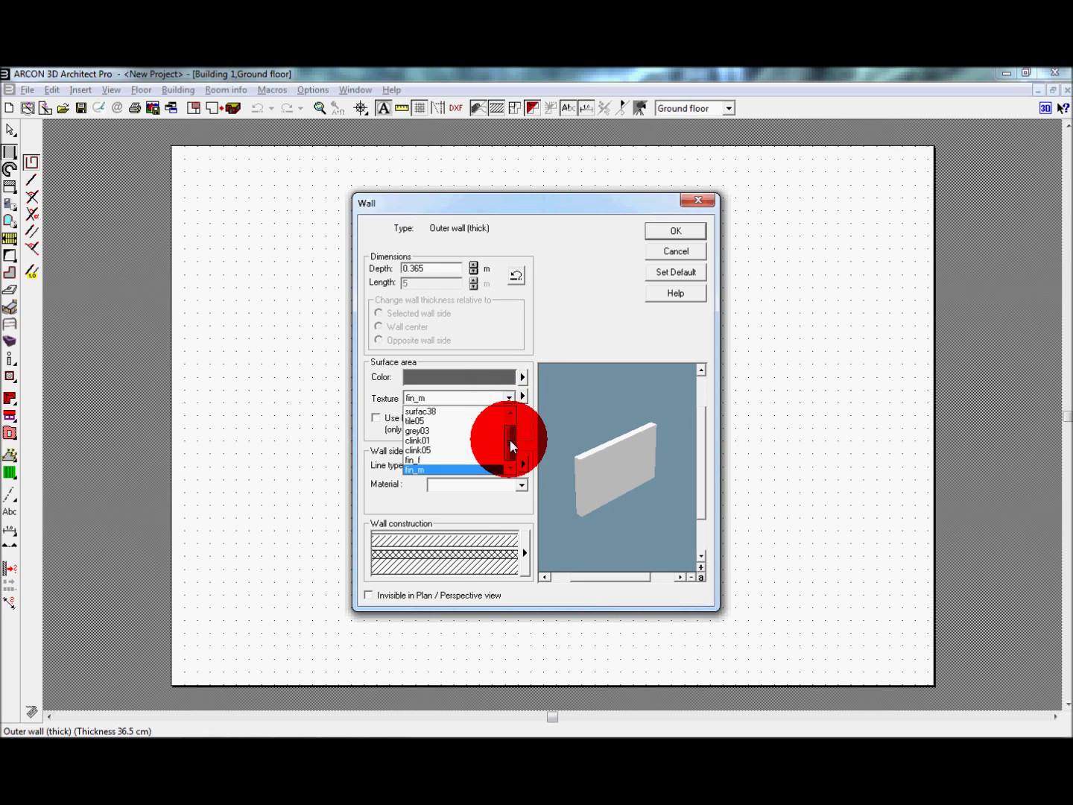
{"action": "left_click", "coordinate": [522, 398]}
{"action": "left_click", "coordinate": [523, 399]}
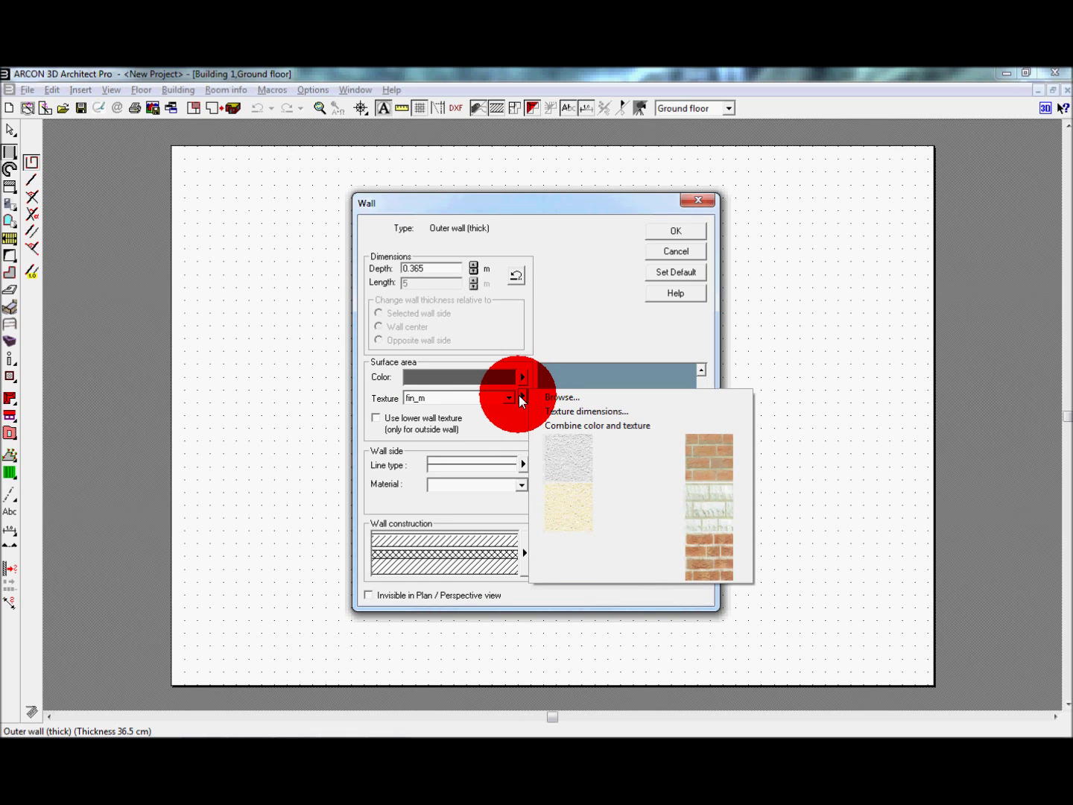
{"action": "left_click", "coordinate": [503, 419]}
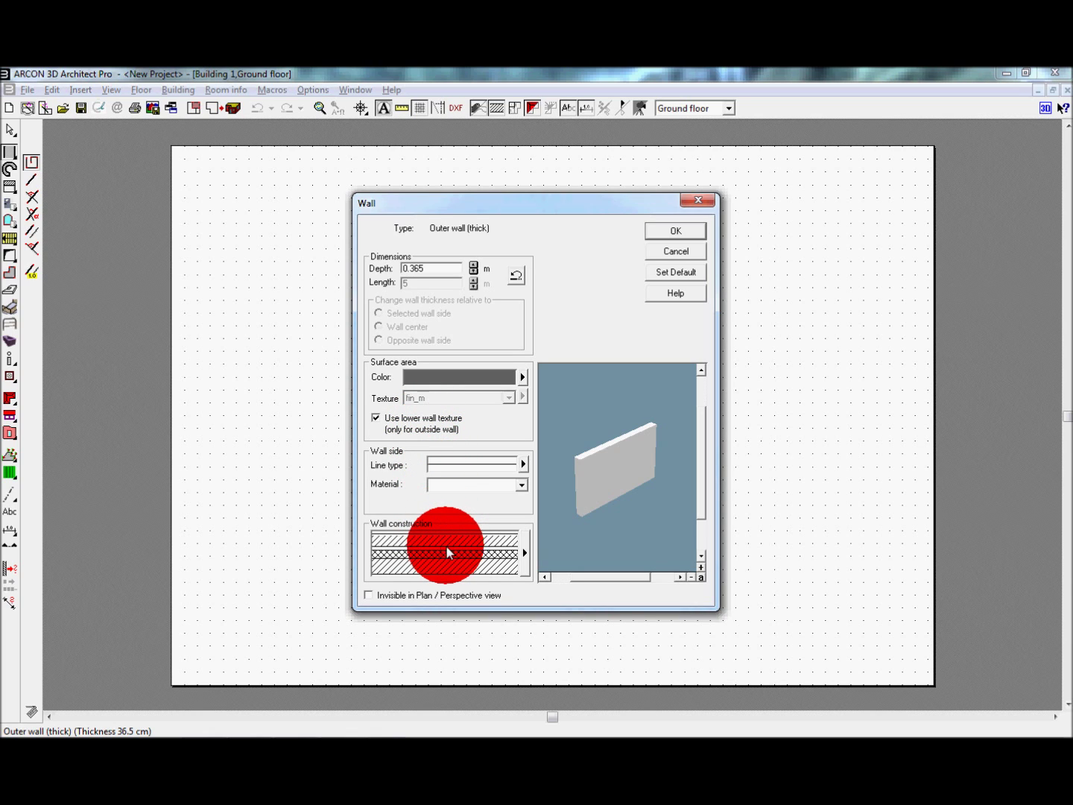
{"action": "left_click", "coordinate": [526, 547]}
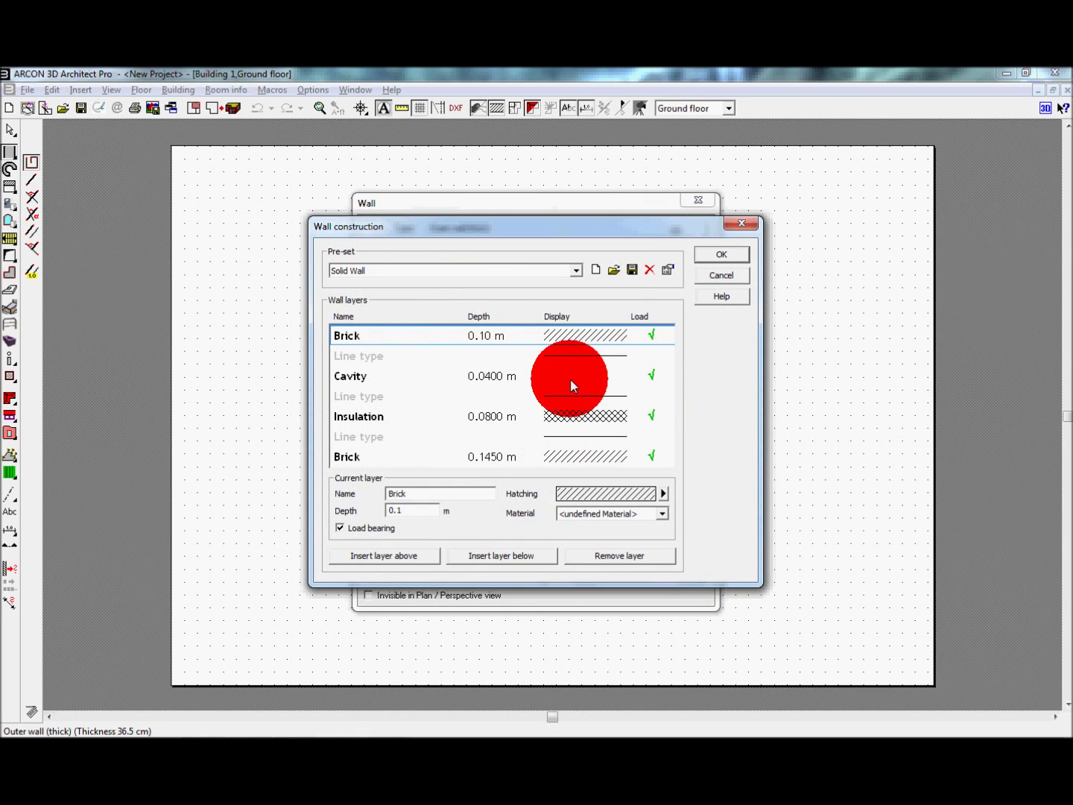
- Apply the Wall with Cavity construction preset, replacing the current construction
{"action": "left_click", "coordinate": [578, 272]}
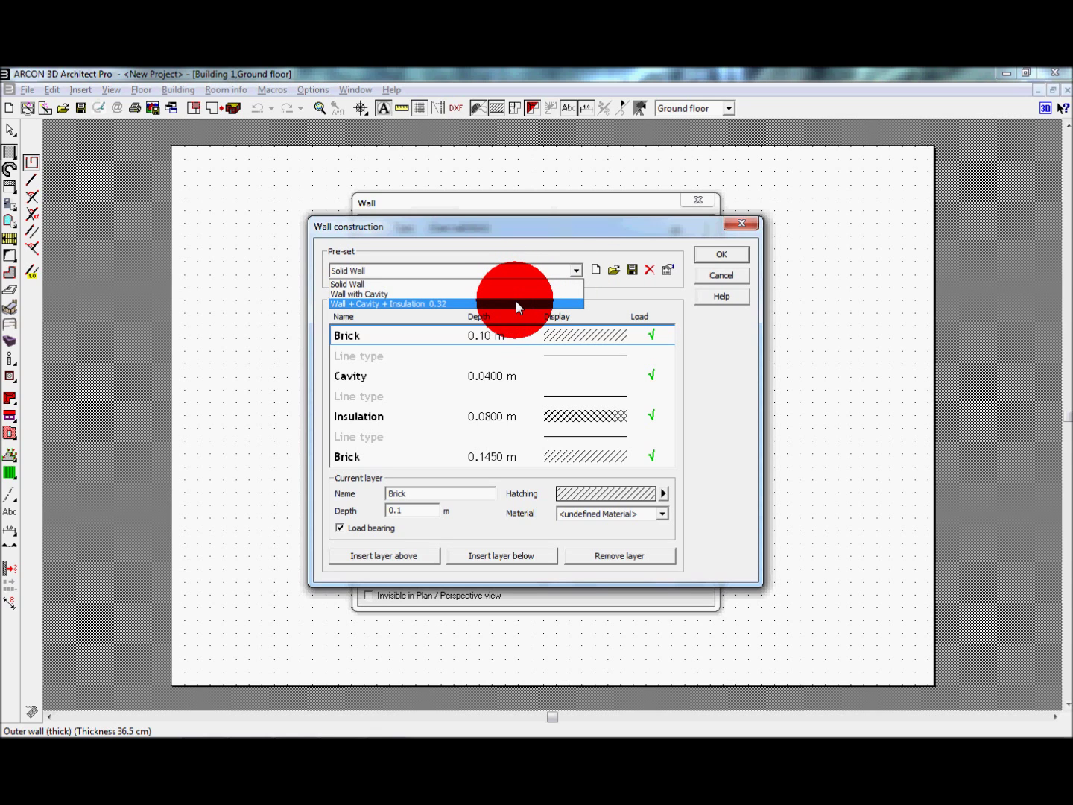
{"action": "left_click", "coordinate": [515, 295]}
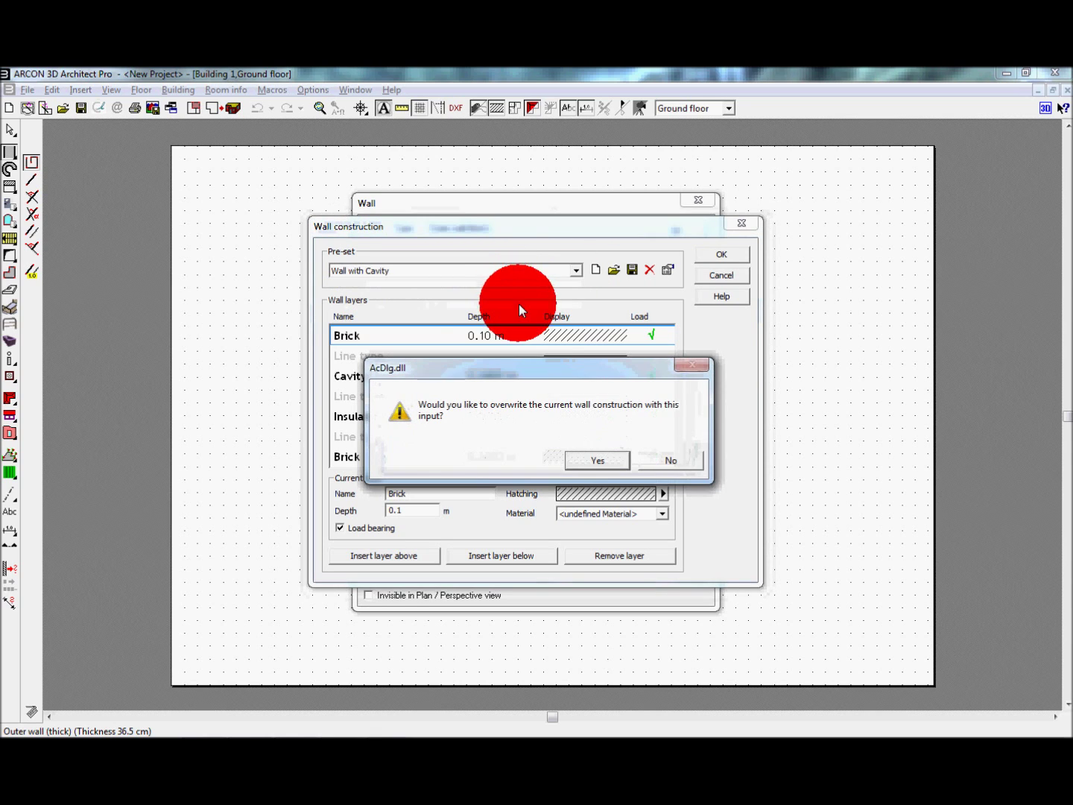
{"action": "left_click", "coordinate": [592, 460]}
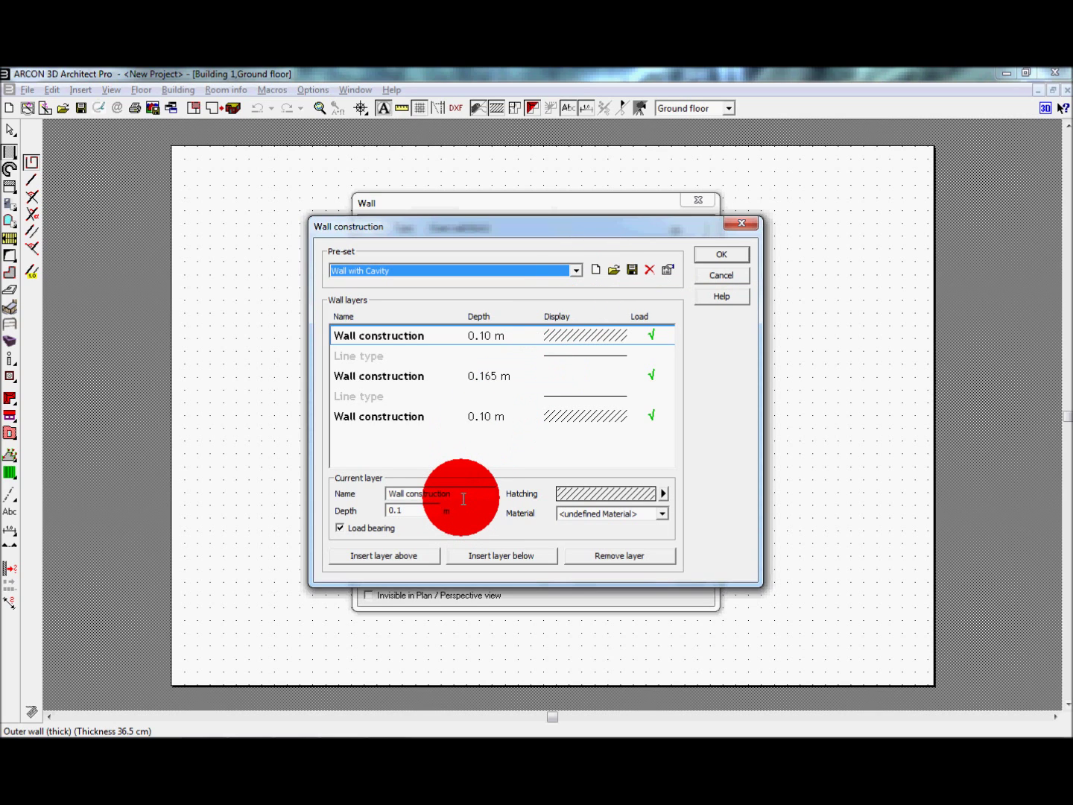
- Rename the first layer to Brick with crosshatch hatching and 0.2 m depth, then confirm
{"action": "left_click_drag", "start_coordinate": [466, 497], "coordinate": [335, 502]}
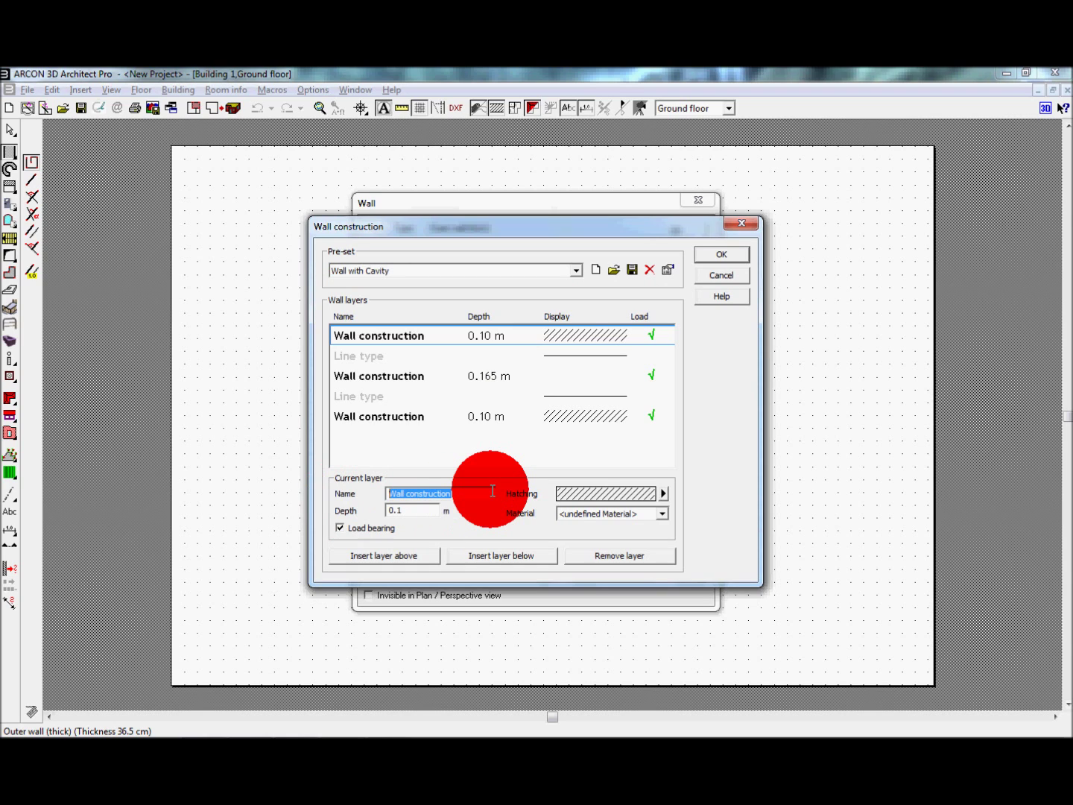
{"action": "type", "text": "Brick"}
{"action": "left_click", "coordinate": [663, 493]}
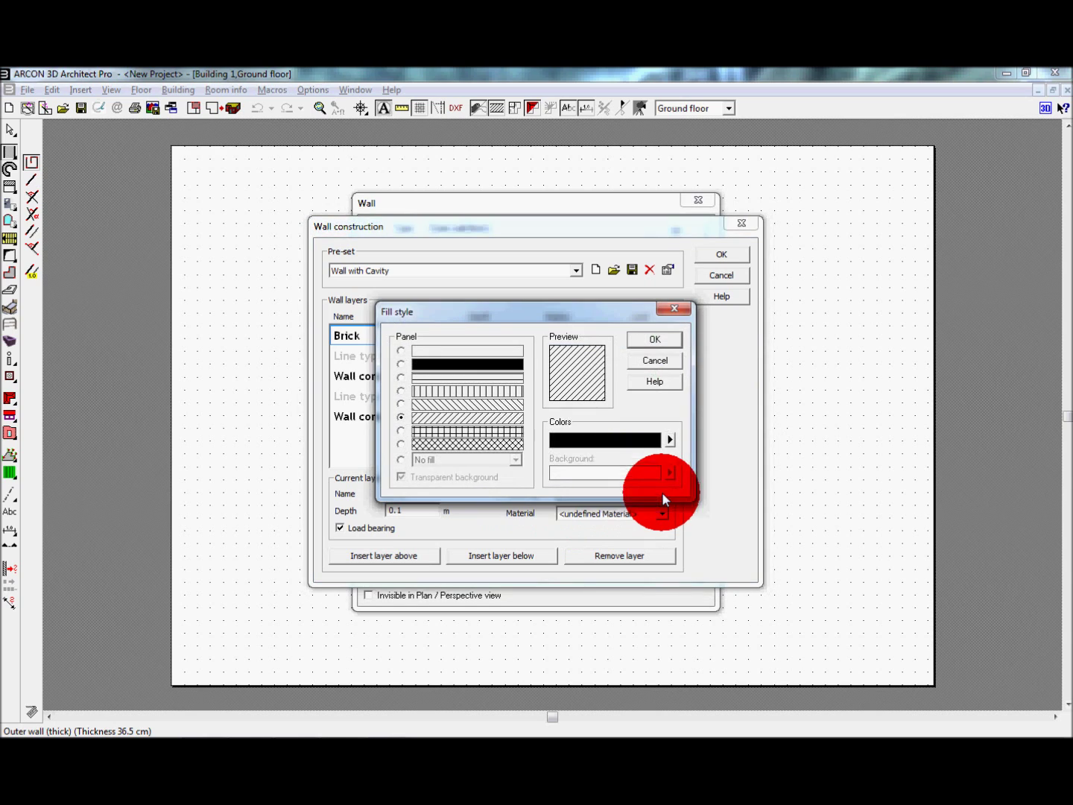
{"action": "left_click", "coordinate": [476, 442]}
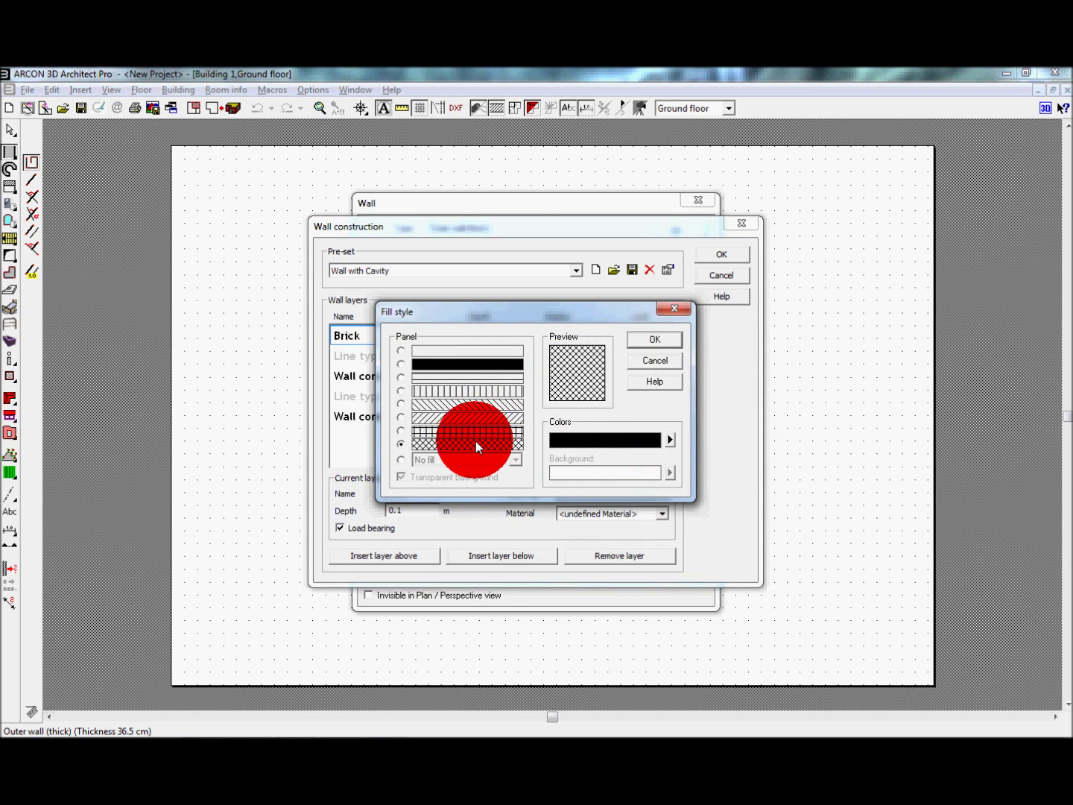
{"action": "left_click", "coordinate": [649, 341]}
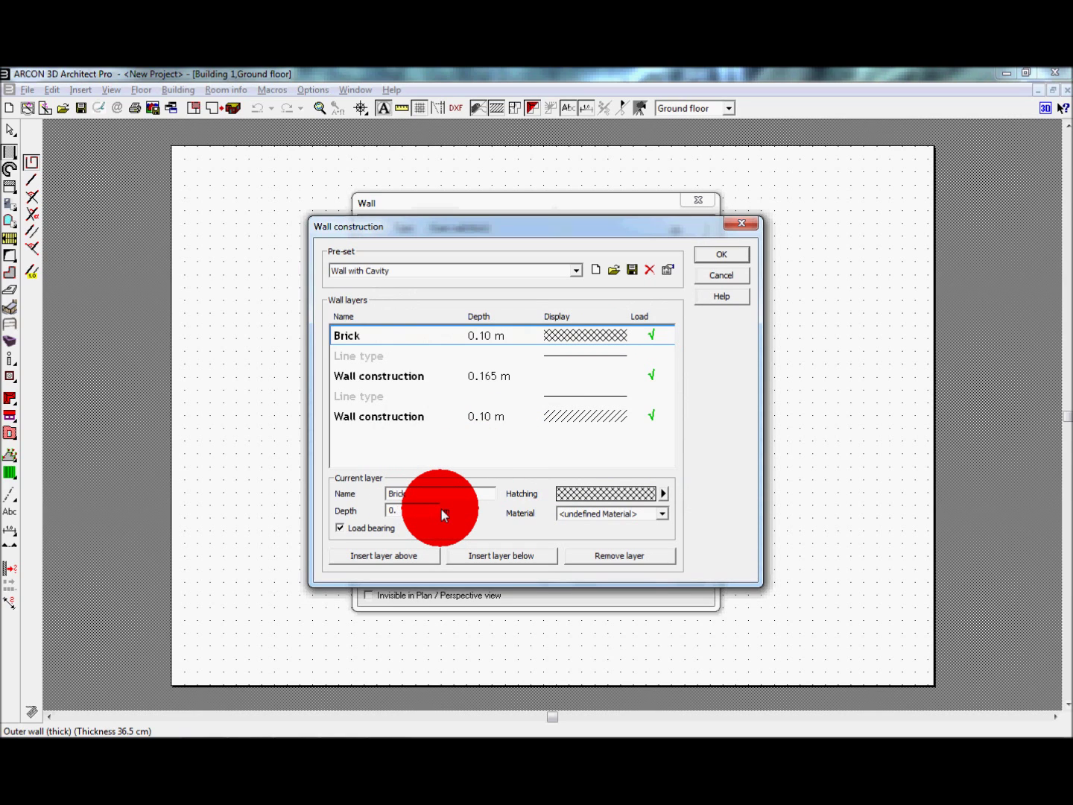
{"action": "type", "text": "1"}
{"action": "type", "text": "2"}
{"action": "key", "text": "BackSpace"}
{"action": "key", "text": "BackSpace"}
{"action": "type", "text": "2"}
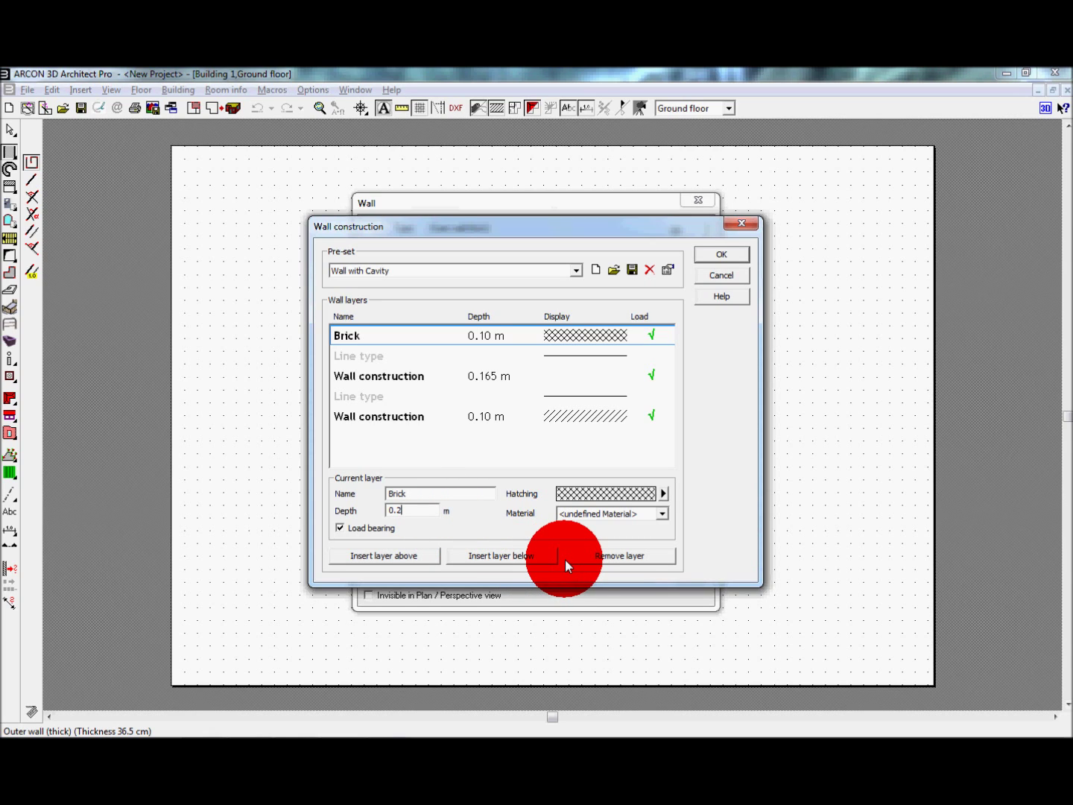
{"action": "left_click", "coordinate": [720, 253]}
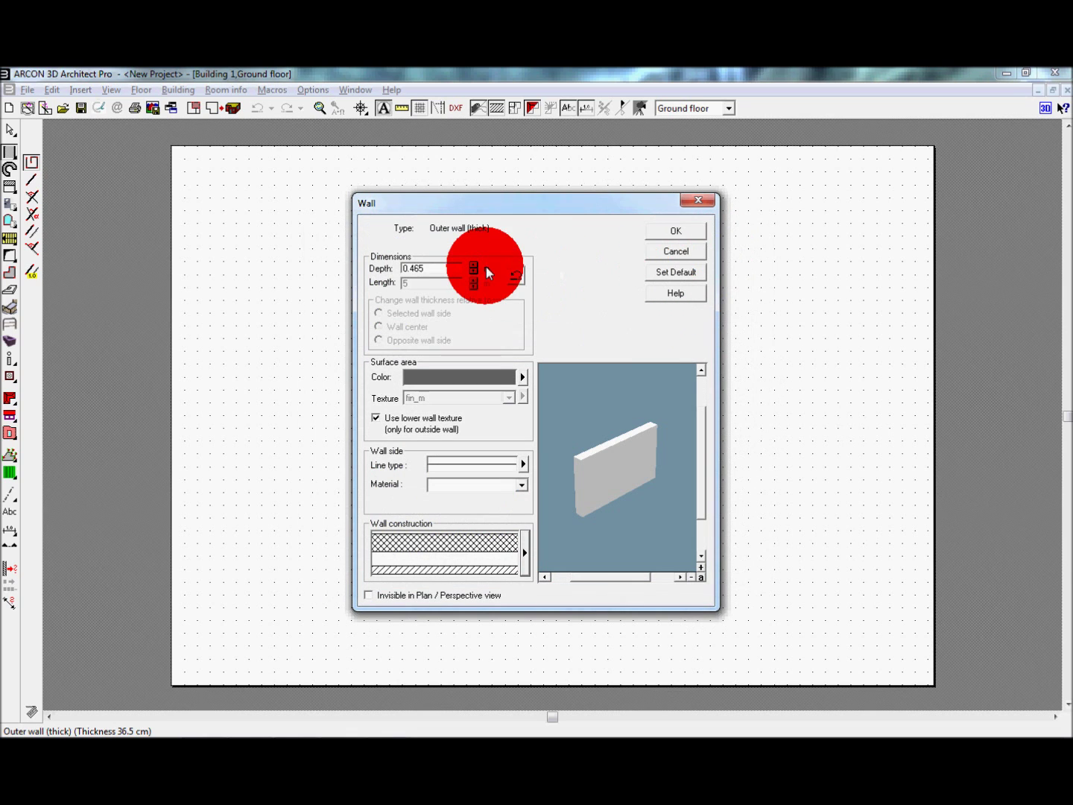
- Accept the 0.465 m wall depth, close the Wall dialog, and choose Multiple walls
{"action": "left_click", "coordinate": [449, 268]}
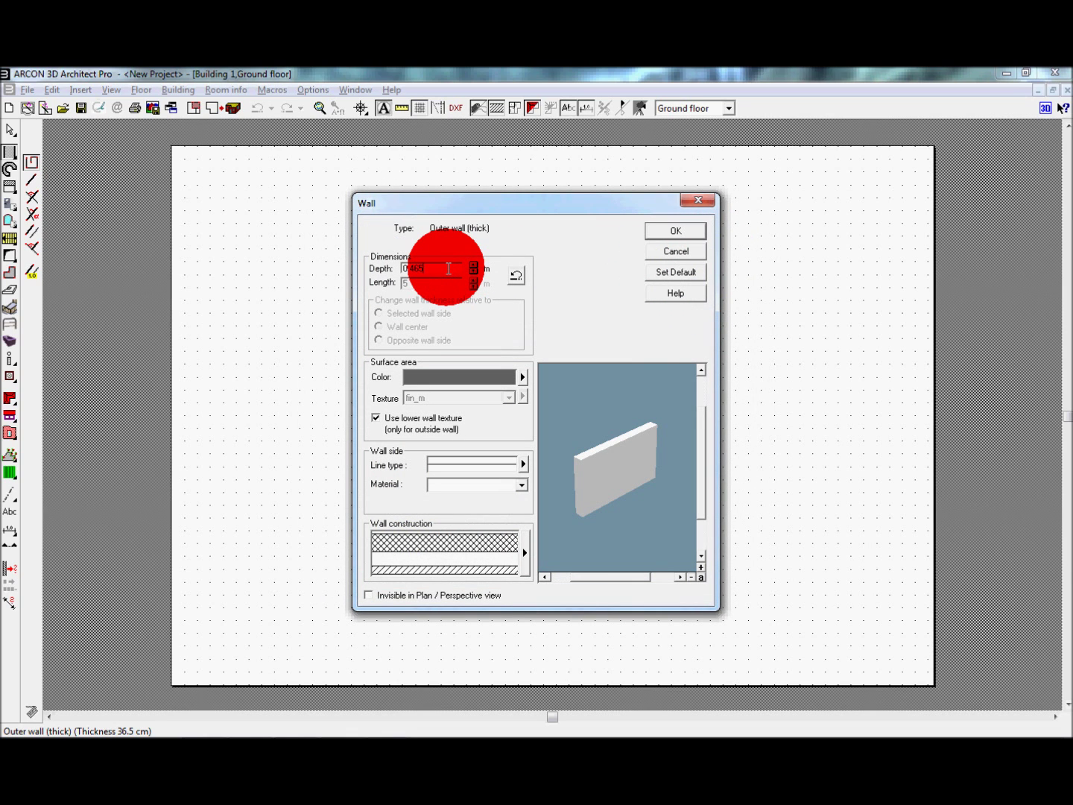
{"action": "left_click_drag", "start_coordinate": [449, 269], "coordinate": [392, 268]}
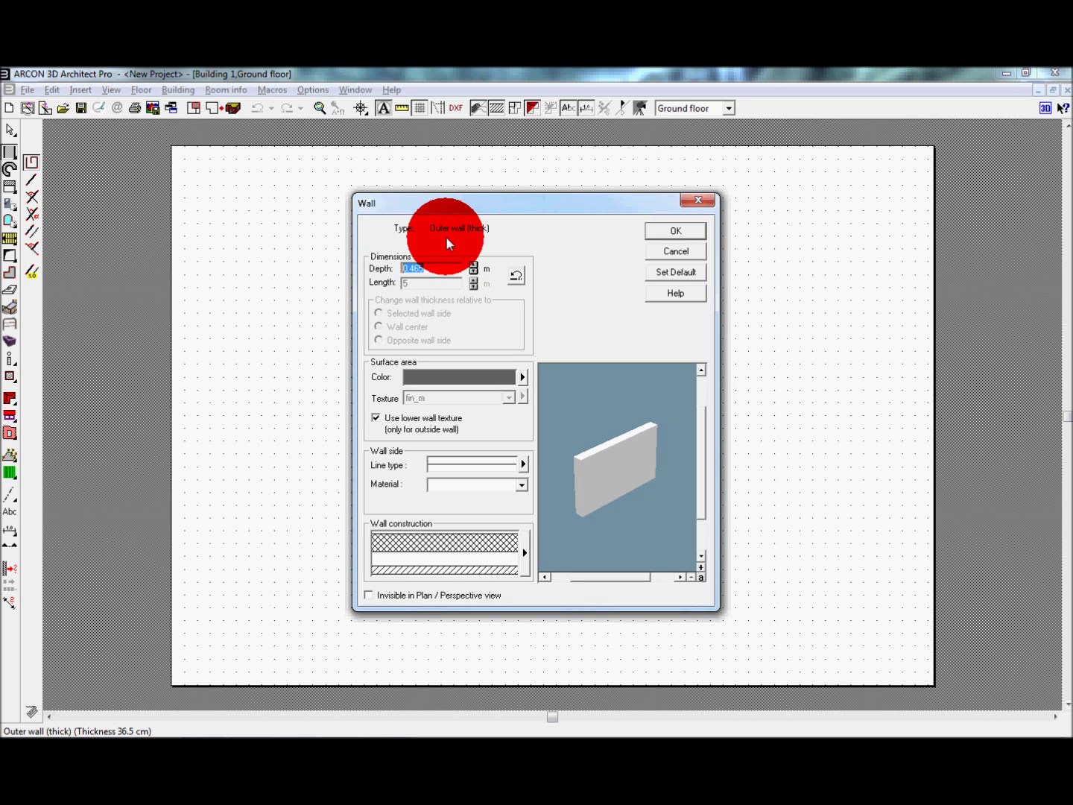
{"action": "left_click", "coordinate": [669, 232]}
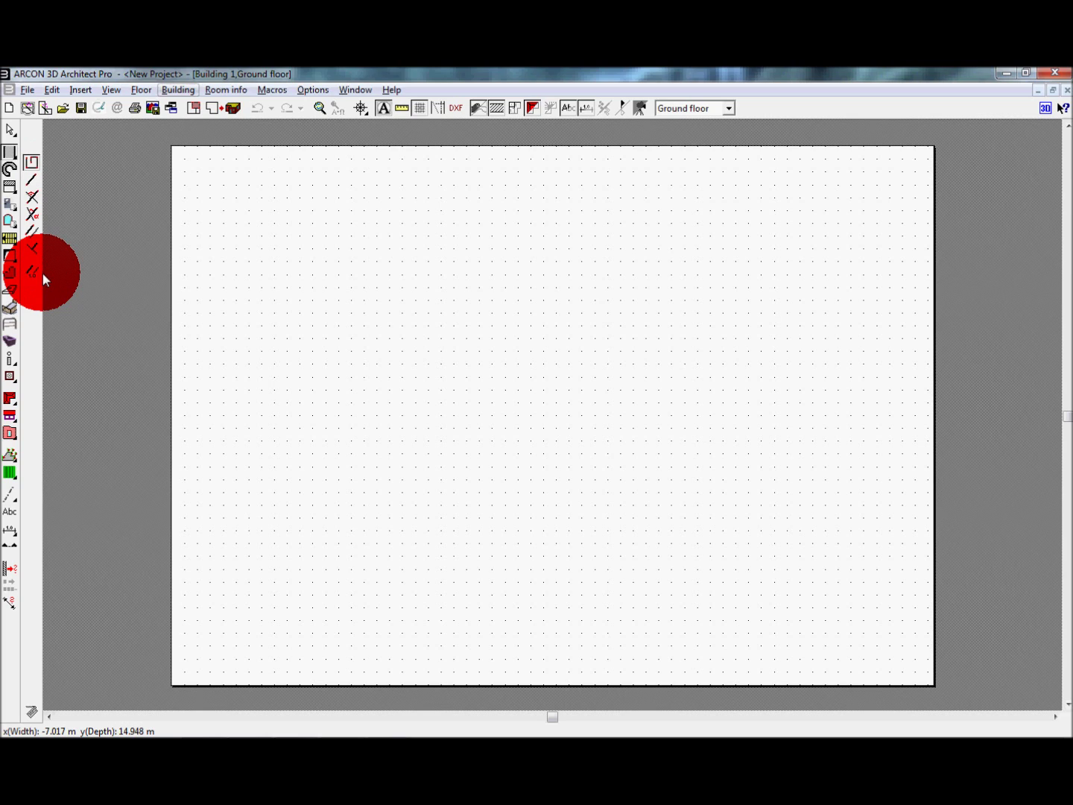
{"action": "left_click", "coordinate": [39, 167]}
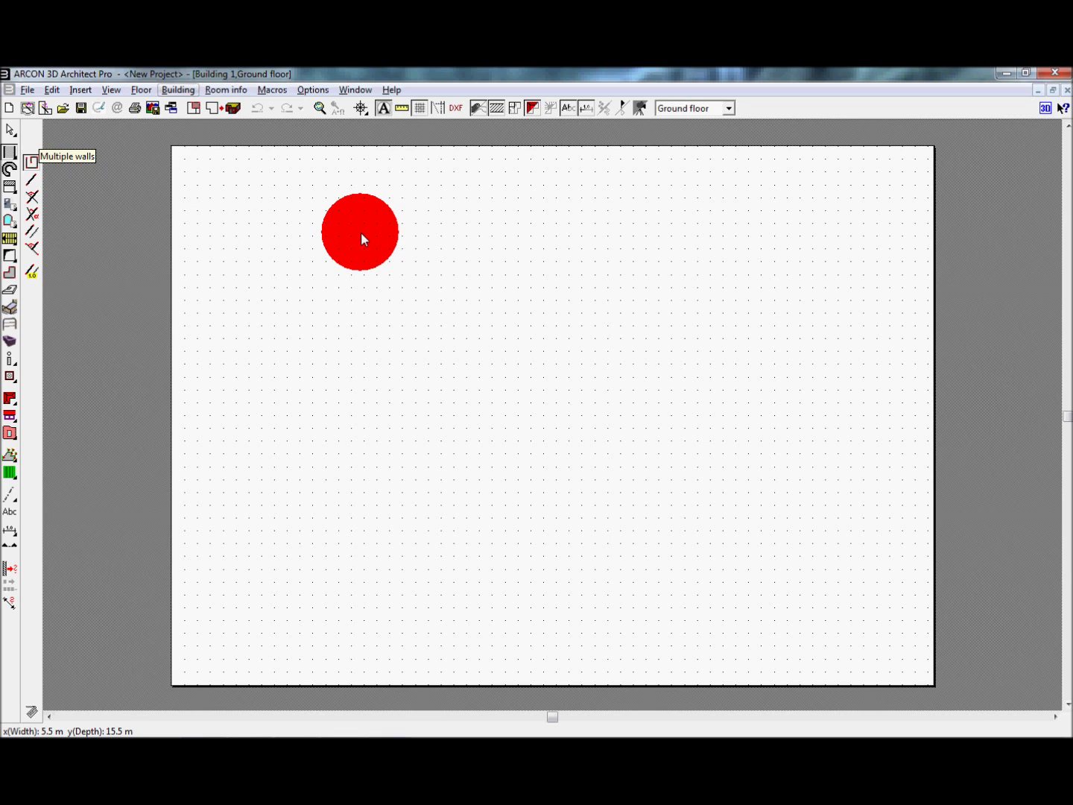
- Start the outer wall at the upper left and stretch it 10.5 m to the right
{"action": "left_click", "coordinate": [363, 237]}
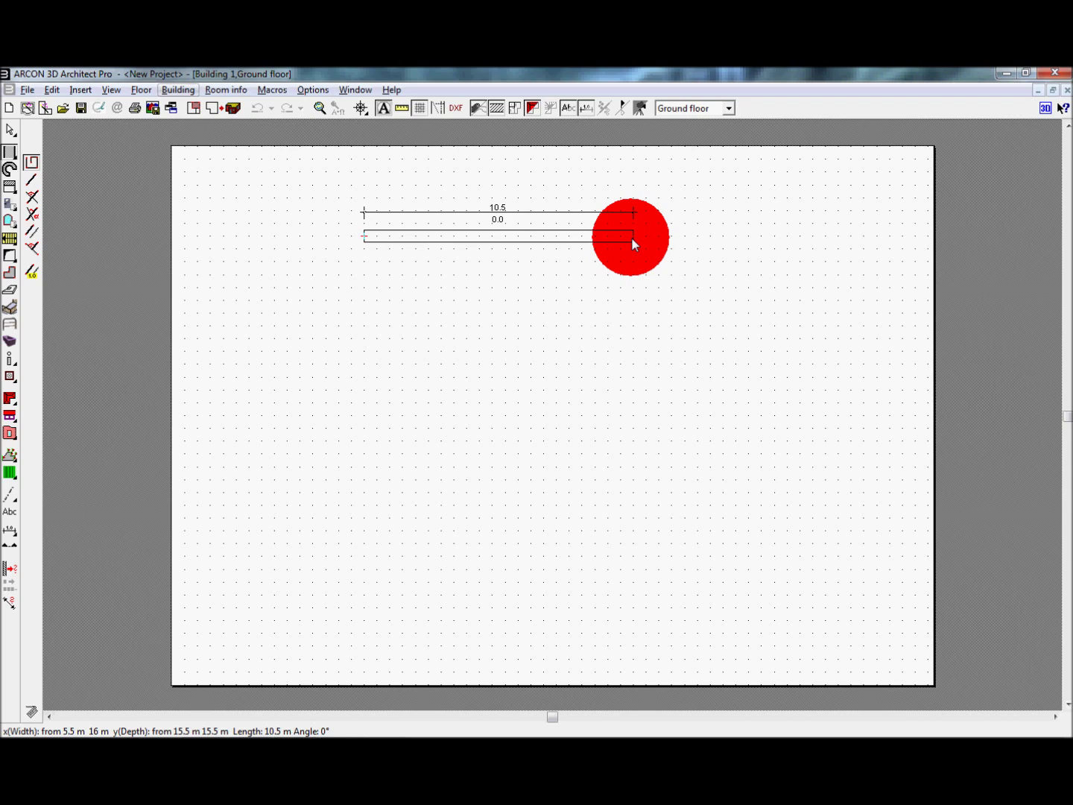
{"action": "key", "text": "space"}
- Cycle the wall alignment until the wall is centred on its reference line
{"action": "key", "text": "space"}
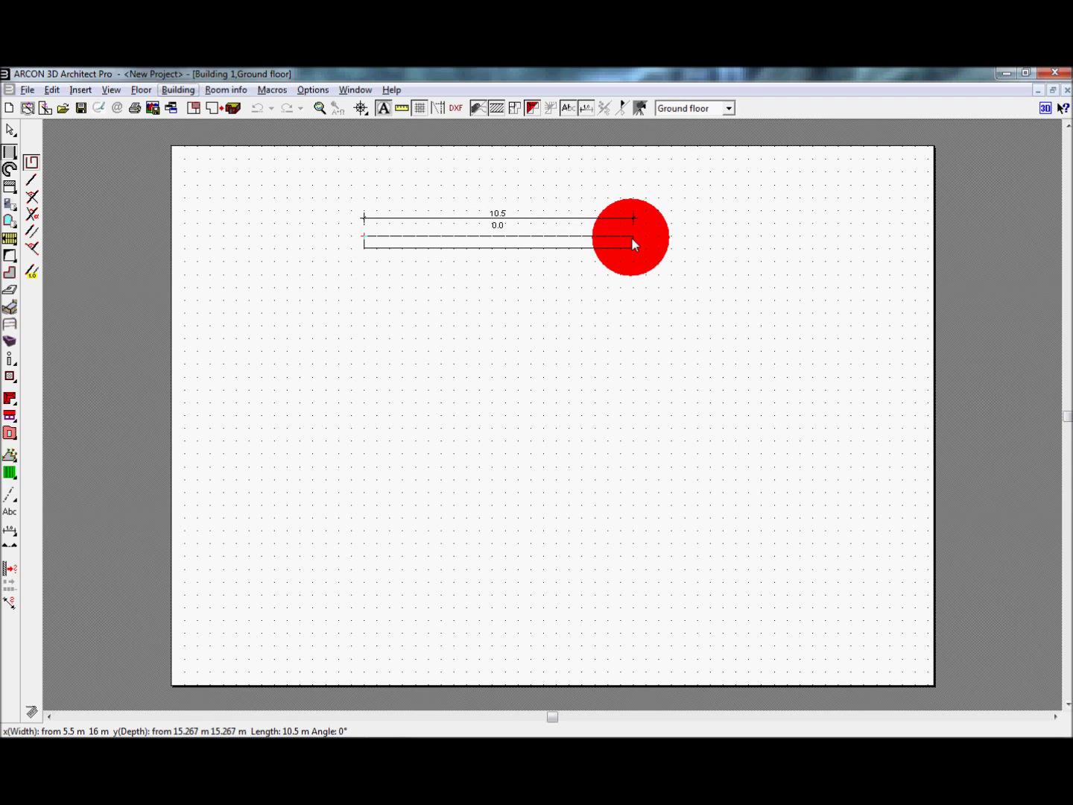
{"action": "key", "text": "space"}
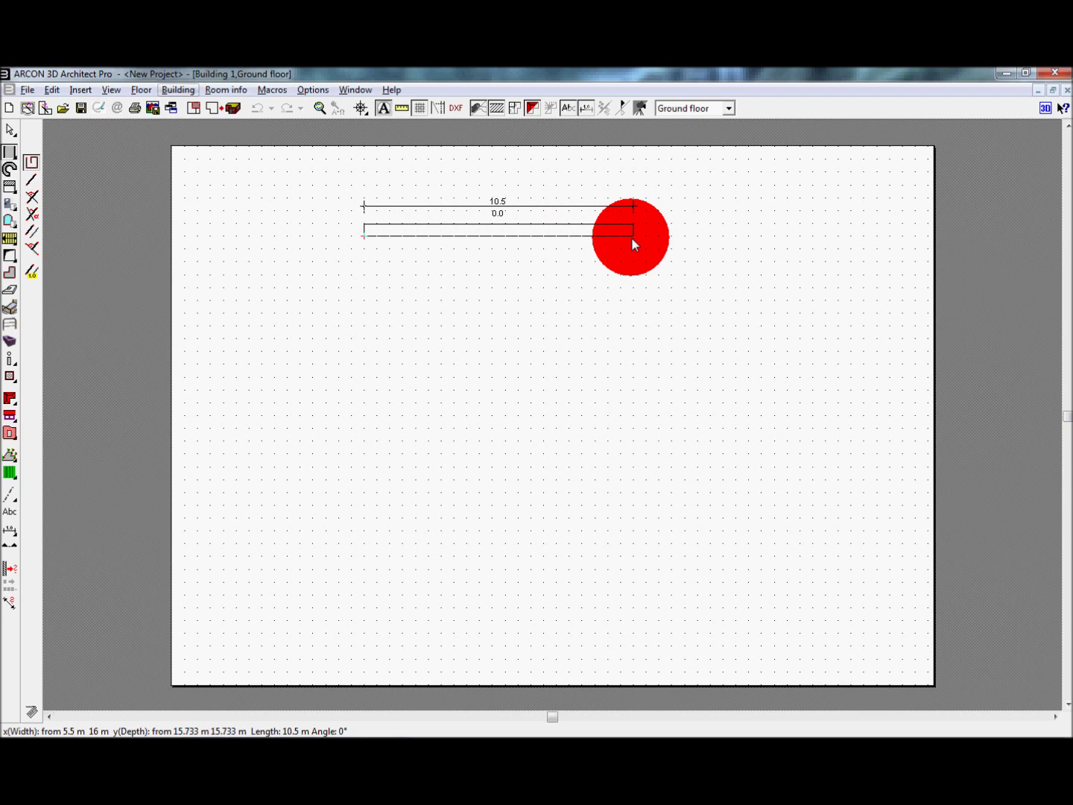
{"action": "key", "text": "space"}
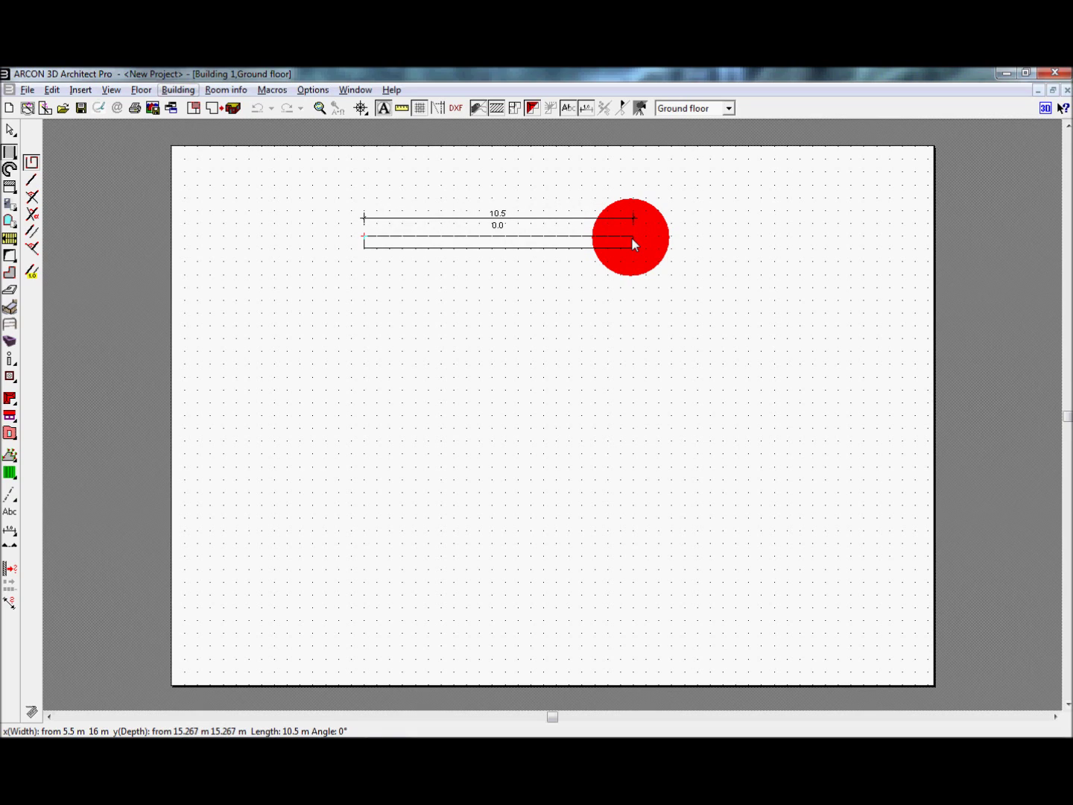
{"action": "key", "text": "space"}
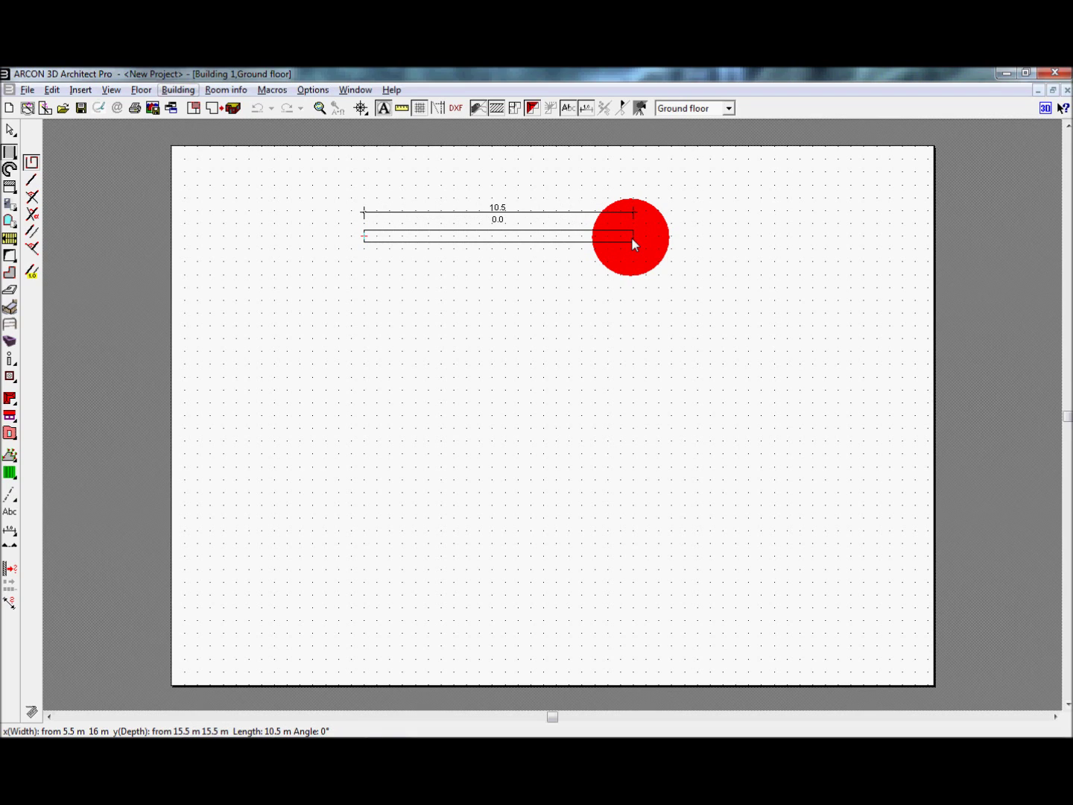
{"action": "key", "text": "space"}
{"action": "key", "text": "space"}
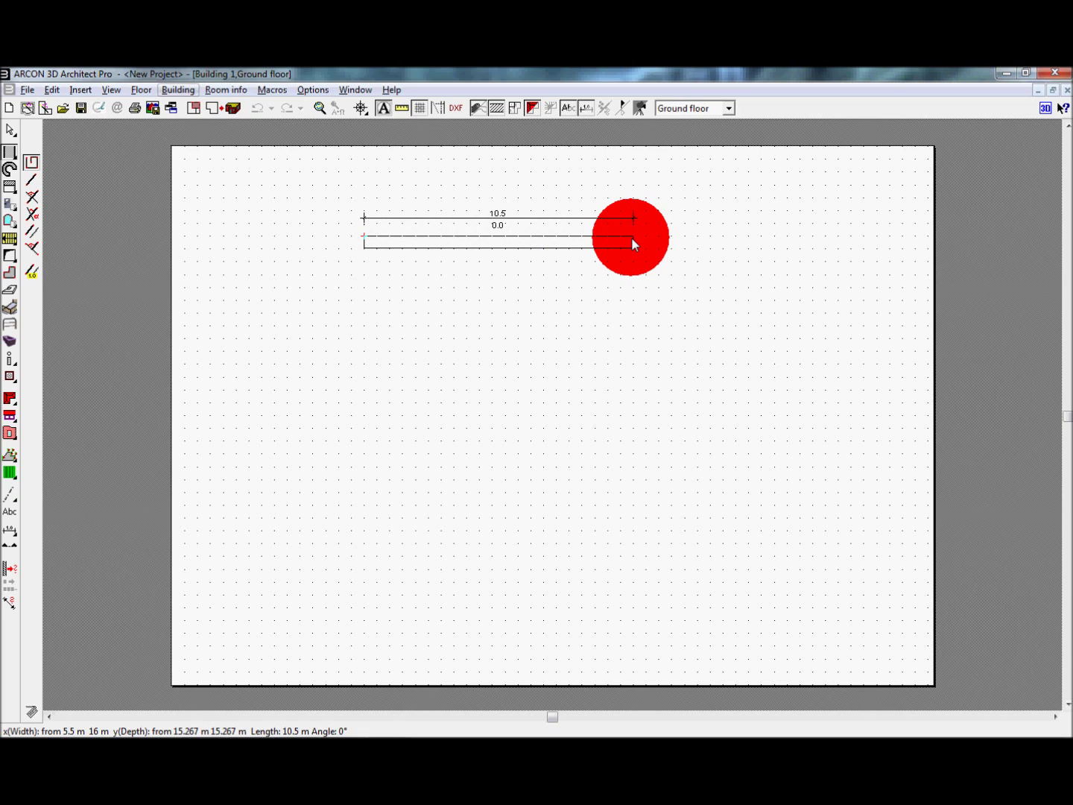
{"action": "key", "text": "space"}
{"action": "key", "text": "space"}
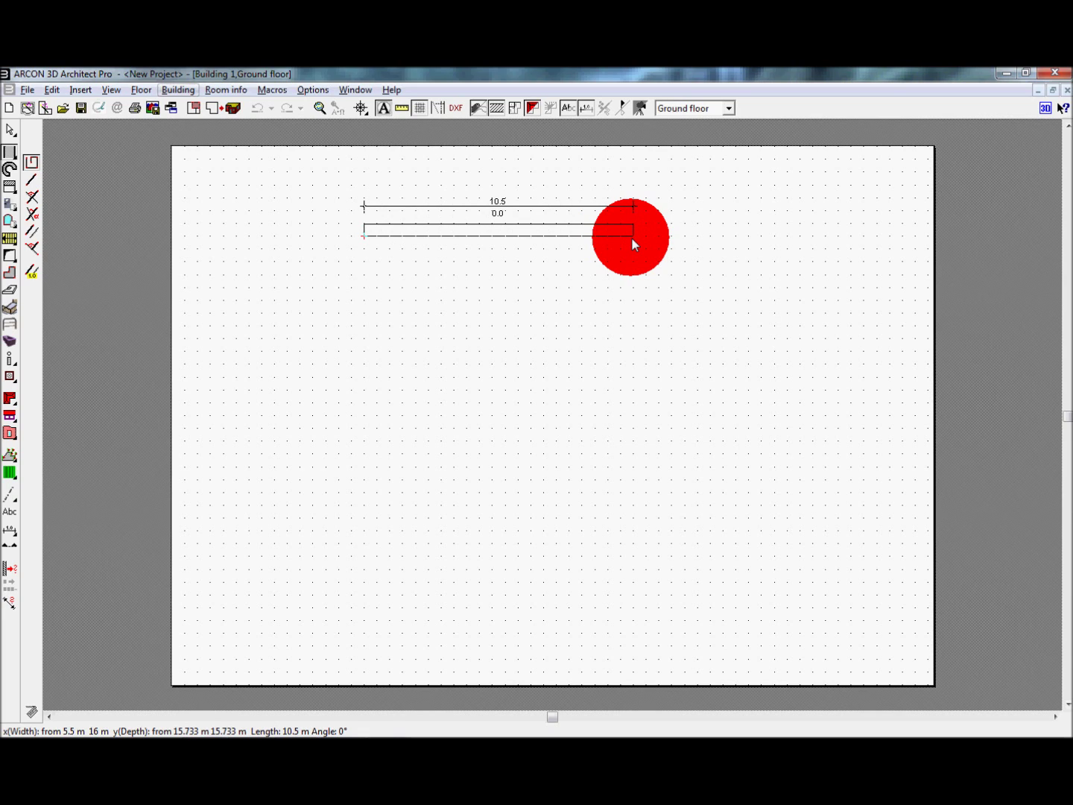
{"action": "key", "text": "space"}
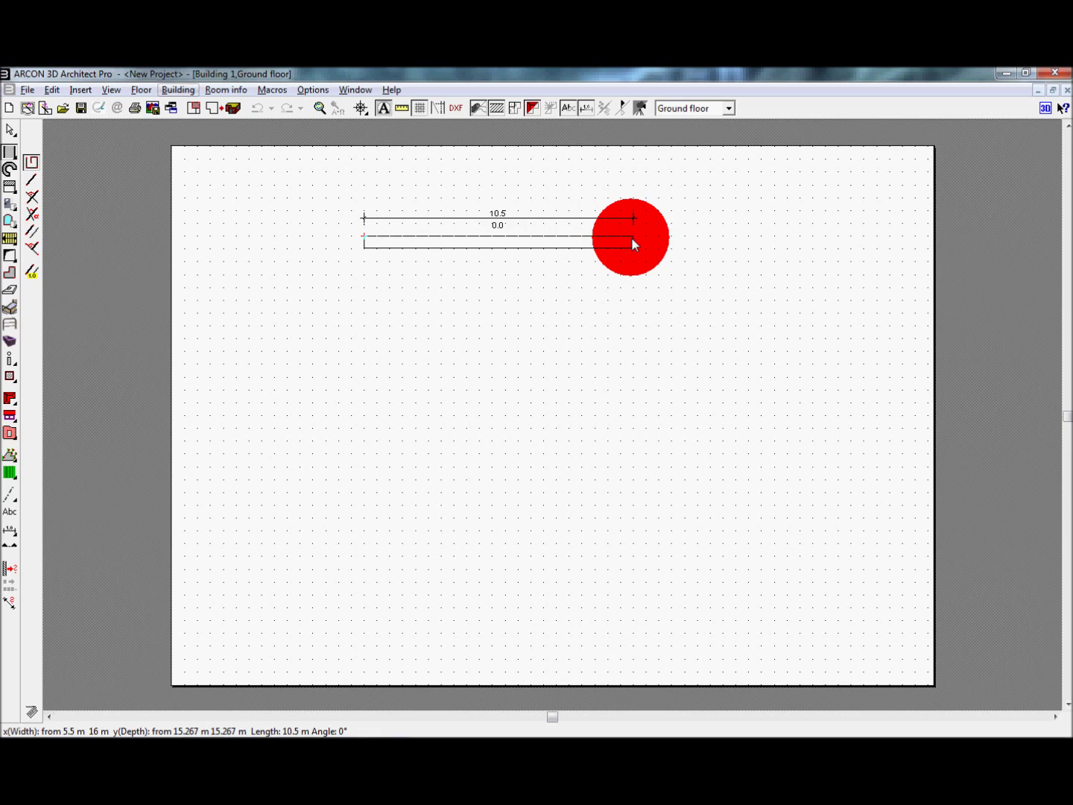
{"action": "key", "text": "space"}
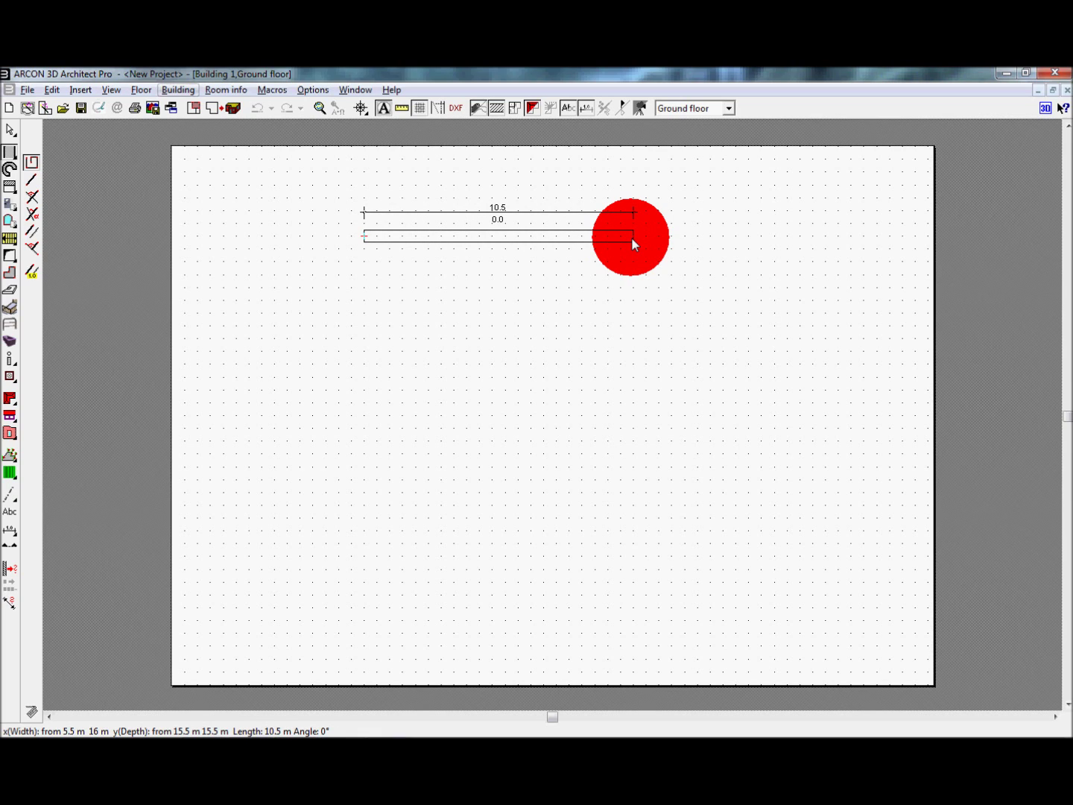
- Draw the stepped outline (10.5 m top, 4.5 m, 14.5 m bottom, 6.5 m, 2.5 m, 2 m) and close it
{"action": "left_click", "coordinate": [632, 238]}
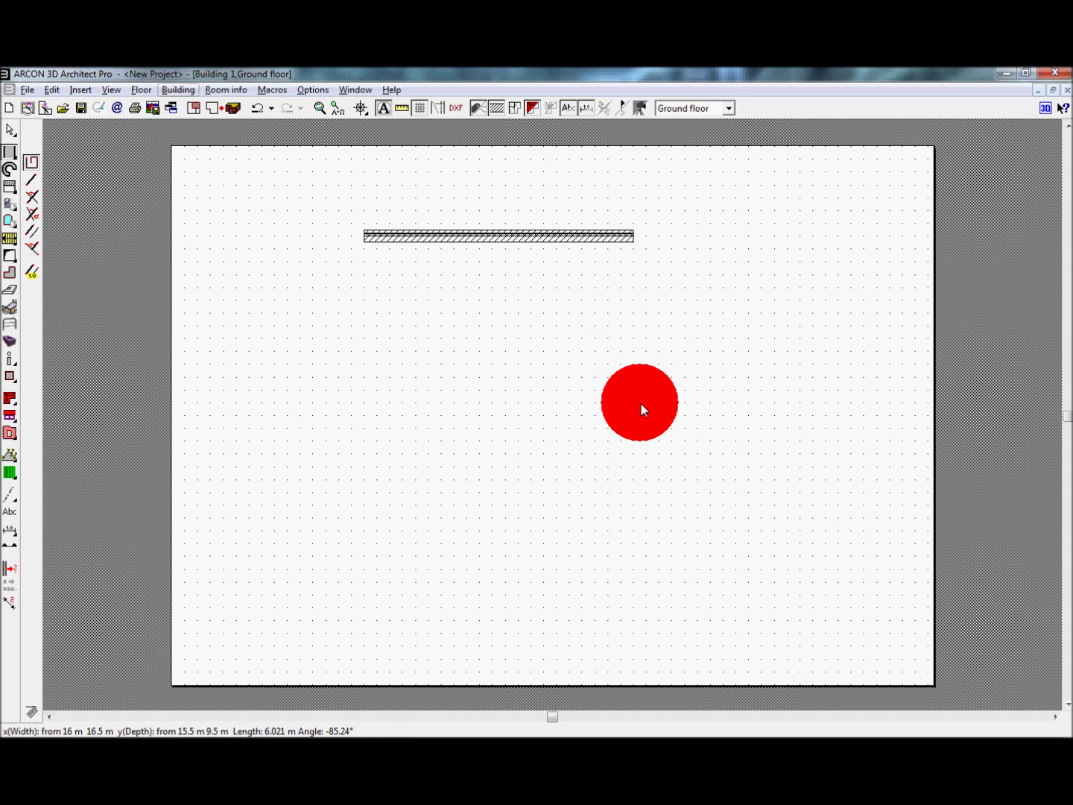
{"action": "left_click", "coordinate": [639, 413]}
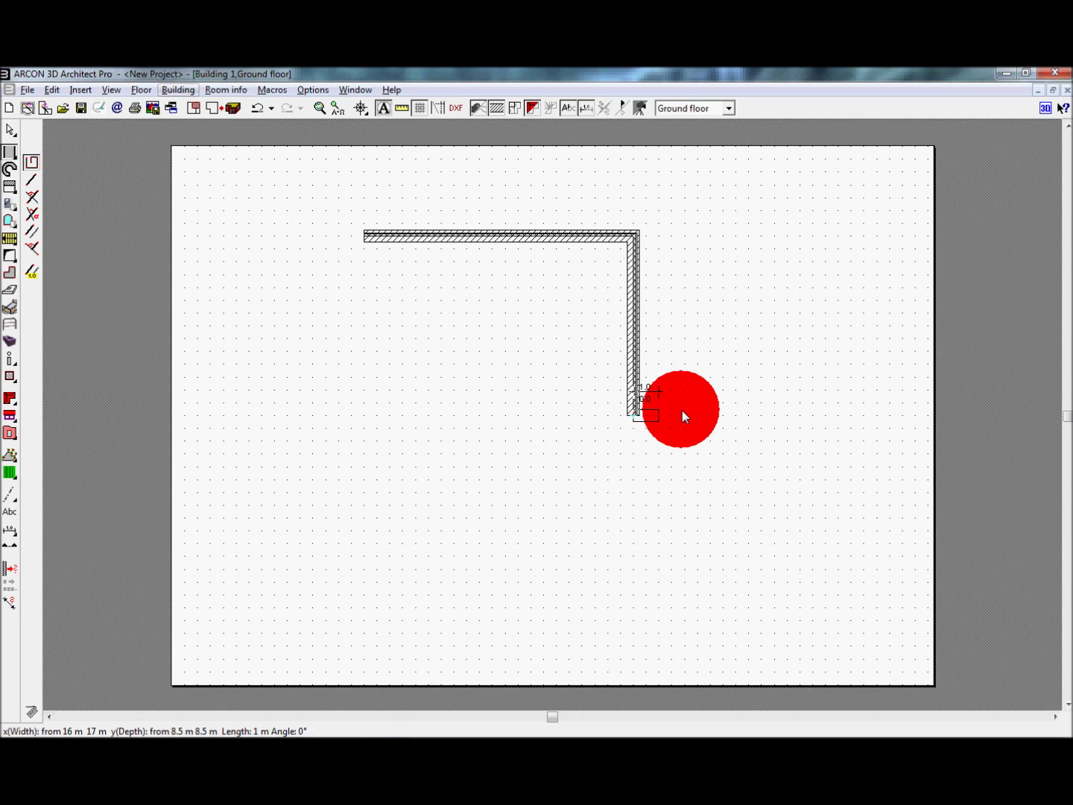
{"action": "left_click", "coordinate": [724, 414]}
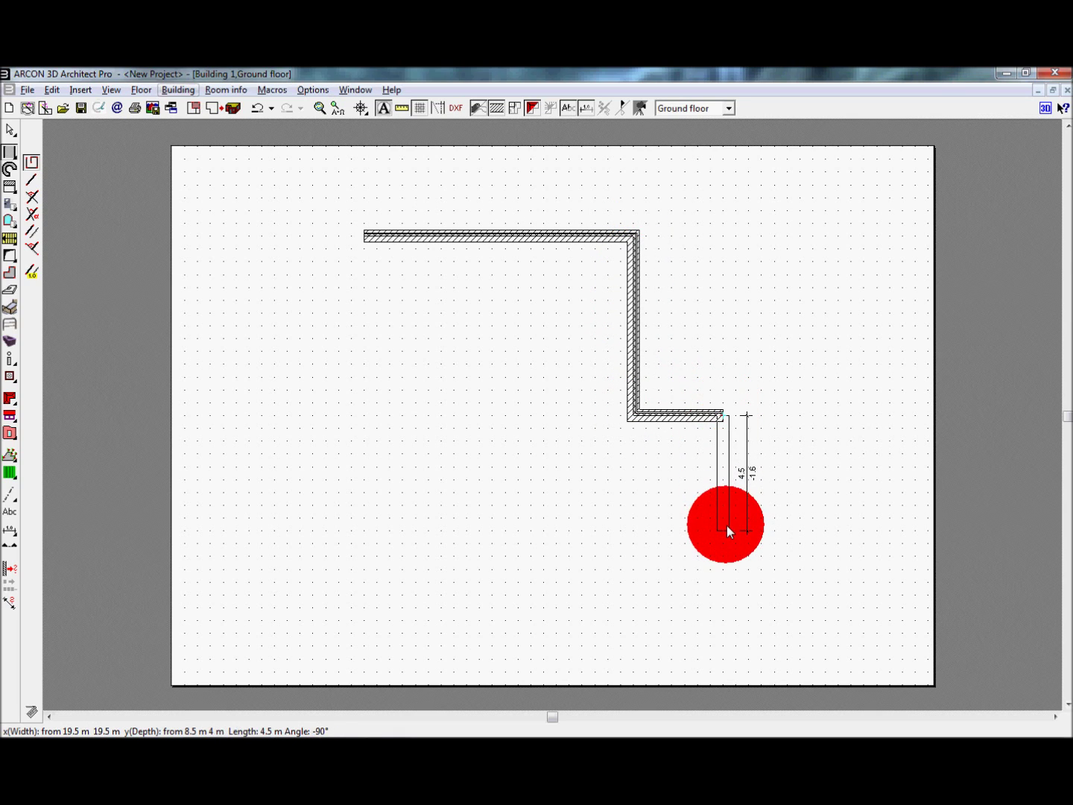
{"action": "left_click", "coordinate": [725, 529]}
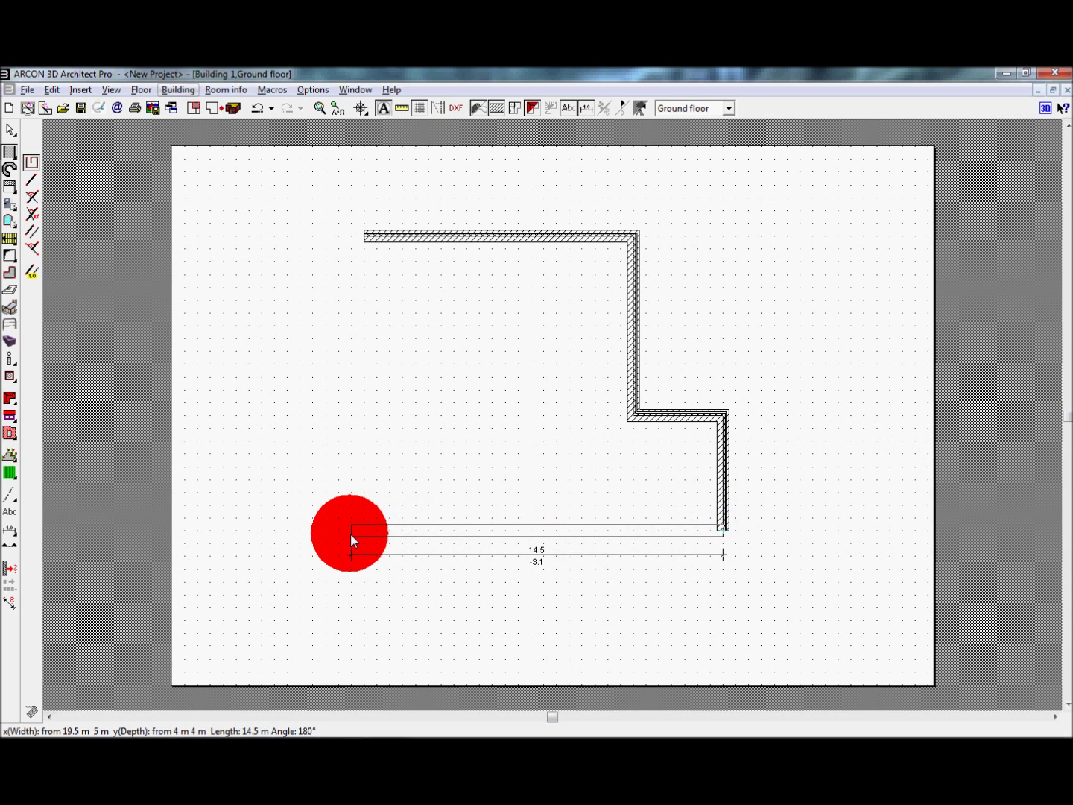
{"action": "left_click", "coordinate": [352, 533]}
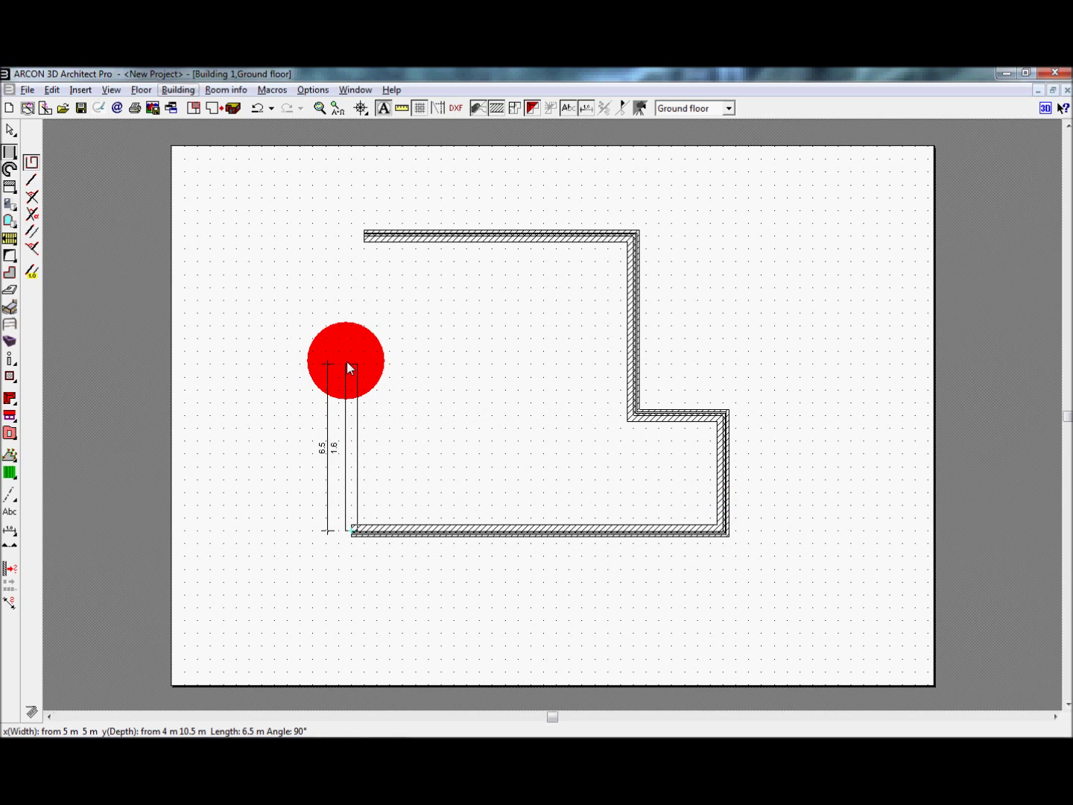
{"action": "left_click", "coordinate": [347, 361]}
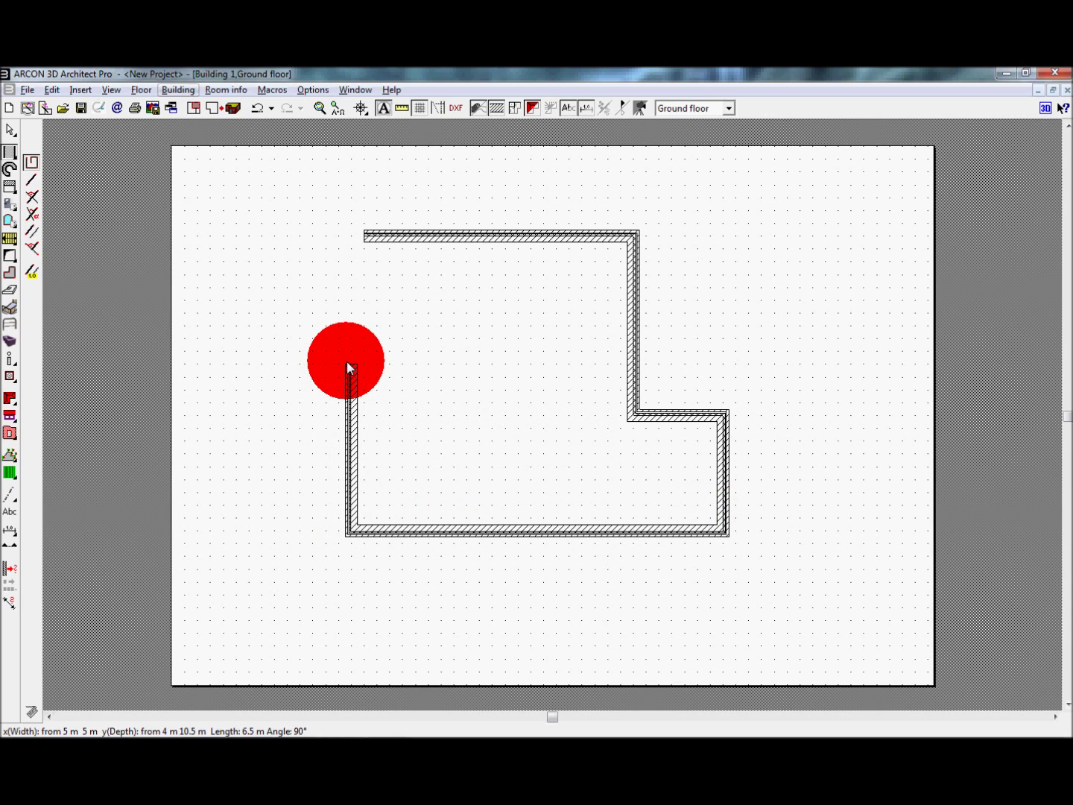
{"action": "left_click", "coordinate": [411, 365]}
{"action": "left_click", "coordinate": [415, 316]}
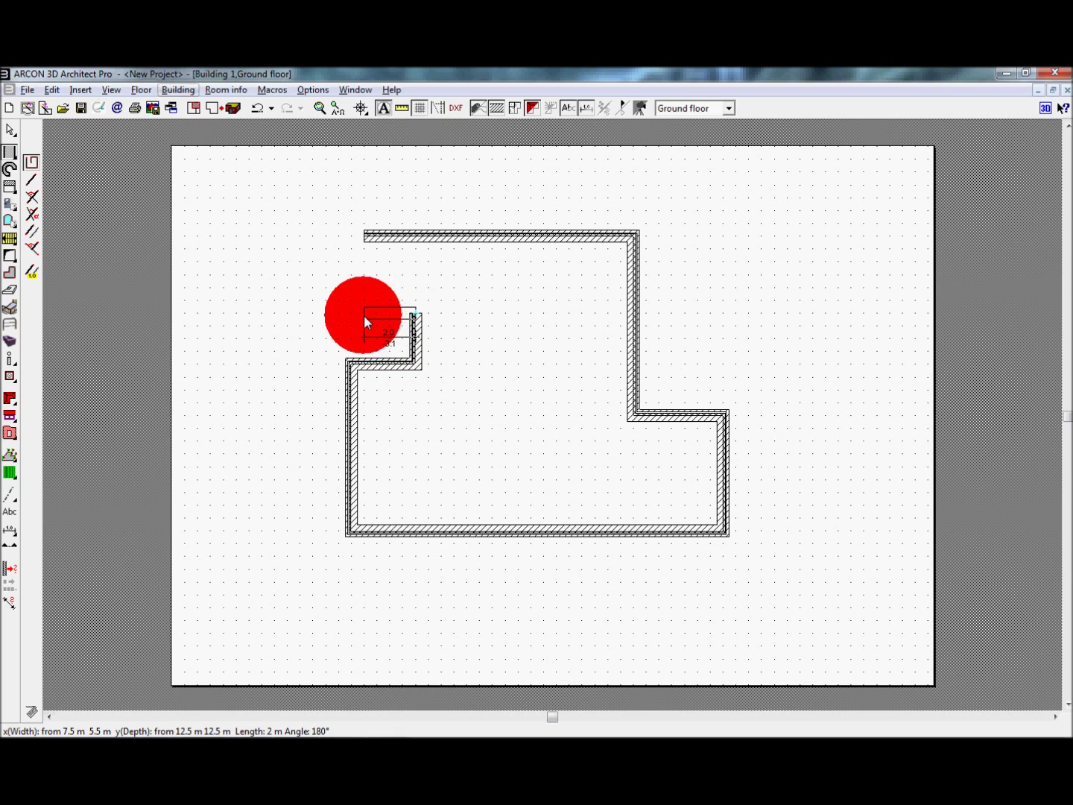
{"action": "left_click", "coordinate": [365, 315]}
{"action": "left_click", "coordinate": [365, 241]}
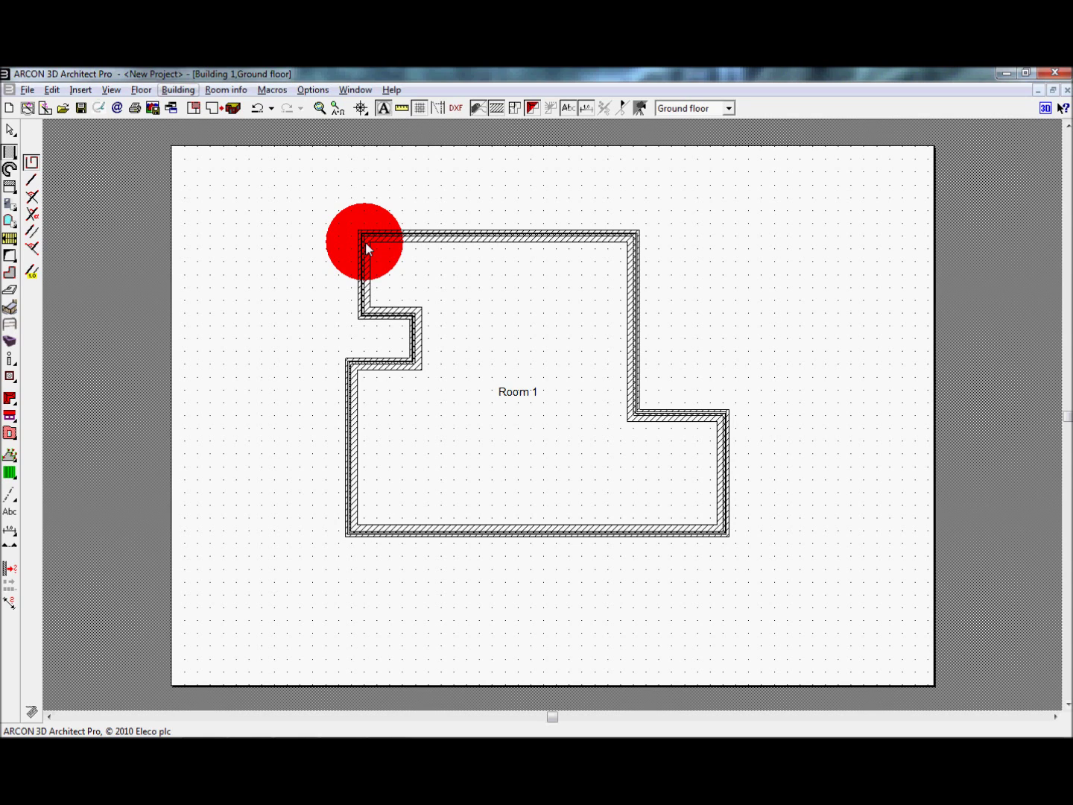
- Select the top outer wall of Room 1
{"action": "left_click", "coordinate": [517, 240]}
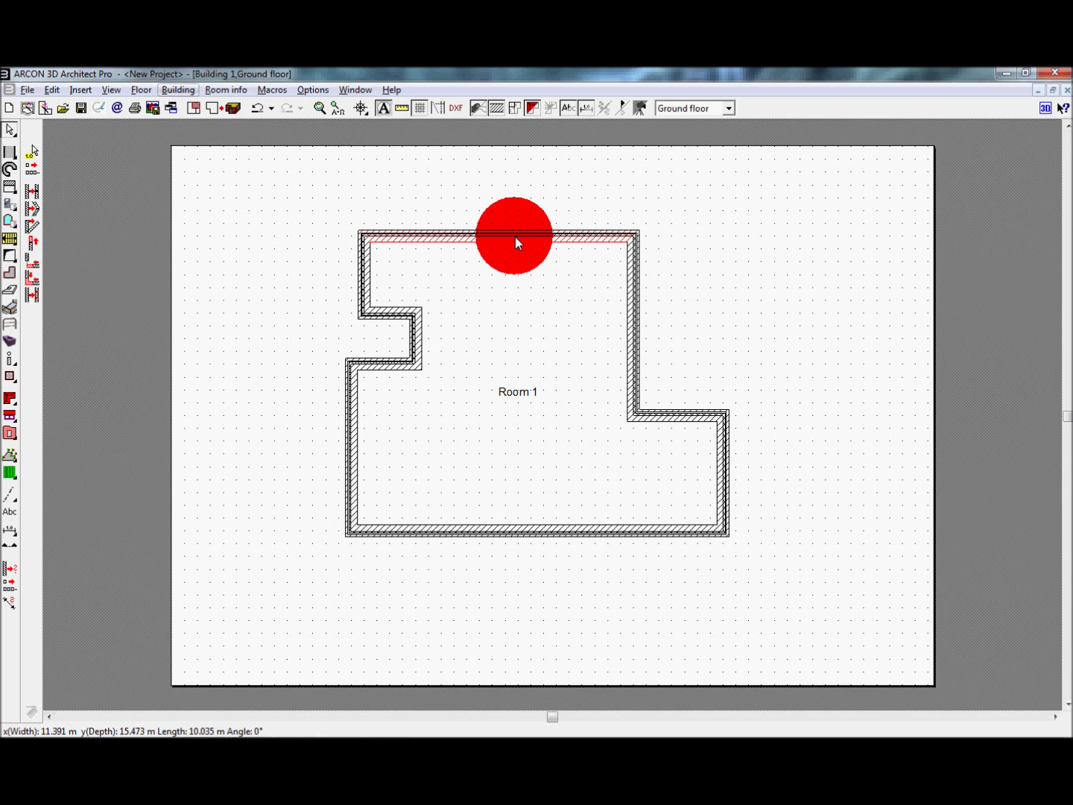
- Open the top wall's properties (0.465 m deep, 10.035 m long) and confirm its contour outline
{"action": "double_click", "coordinate": [514, 237]}
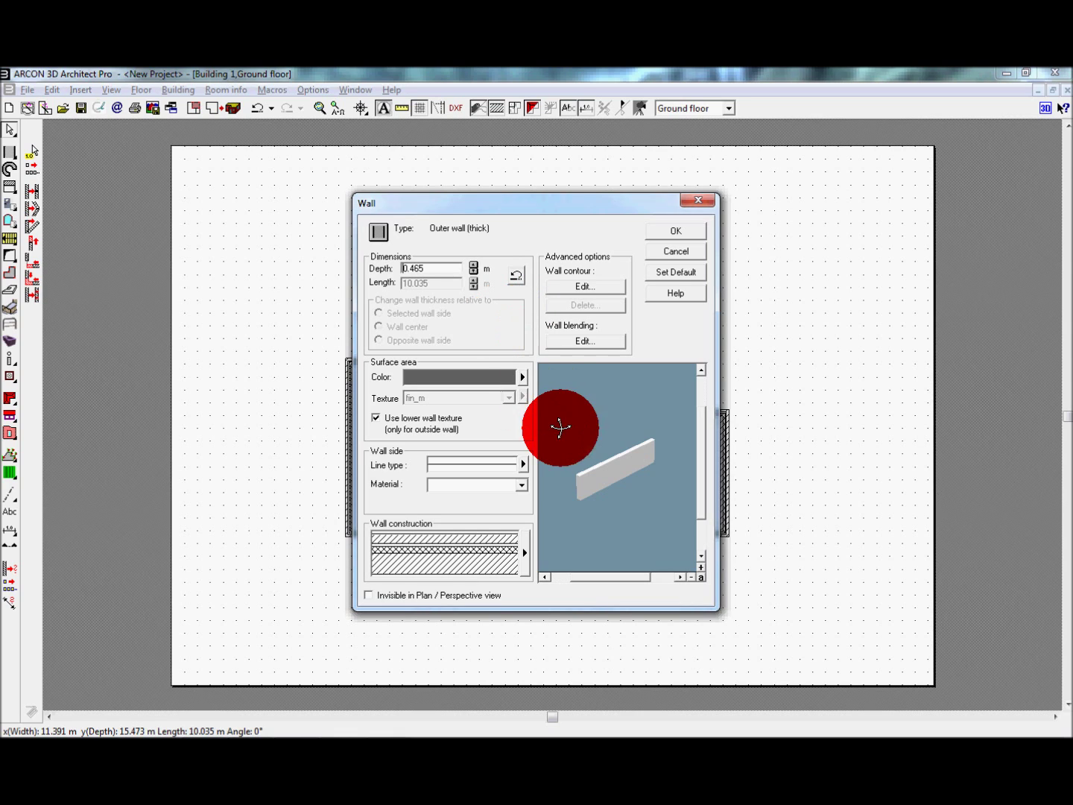
{"action": "left_click", "coordinate": [581, 288]}
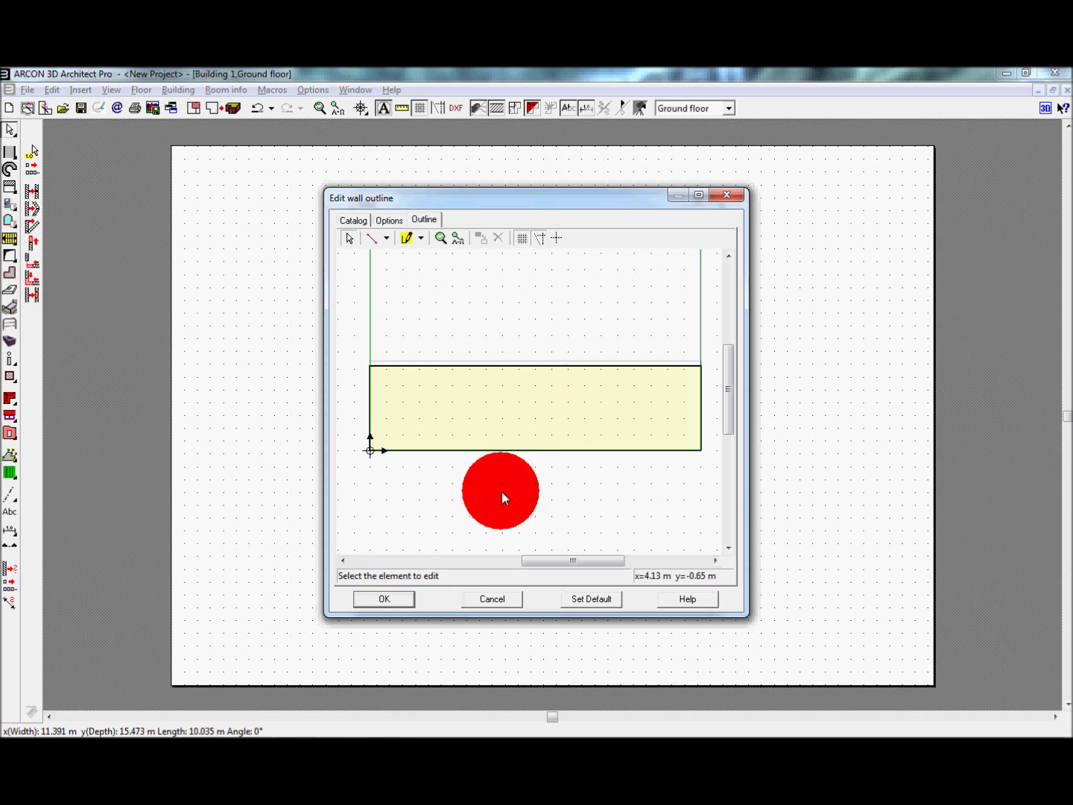
{"action": "left_click", "coordinate": [384, 600]}
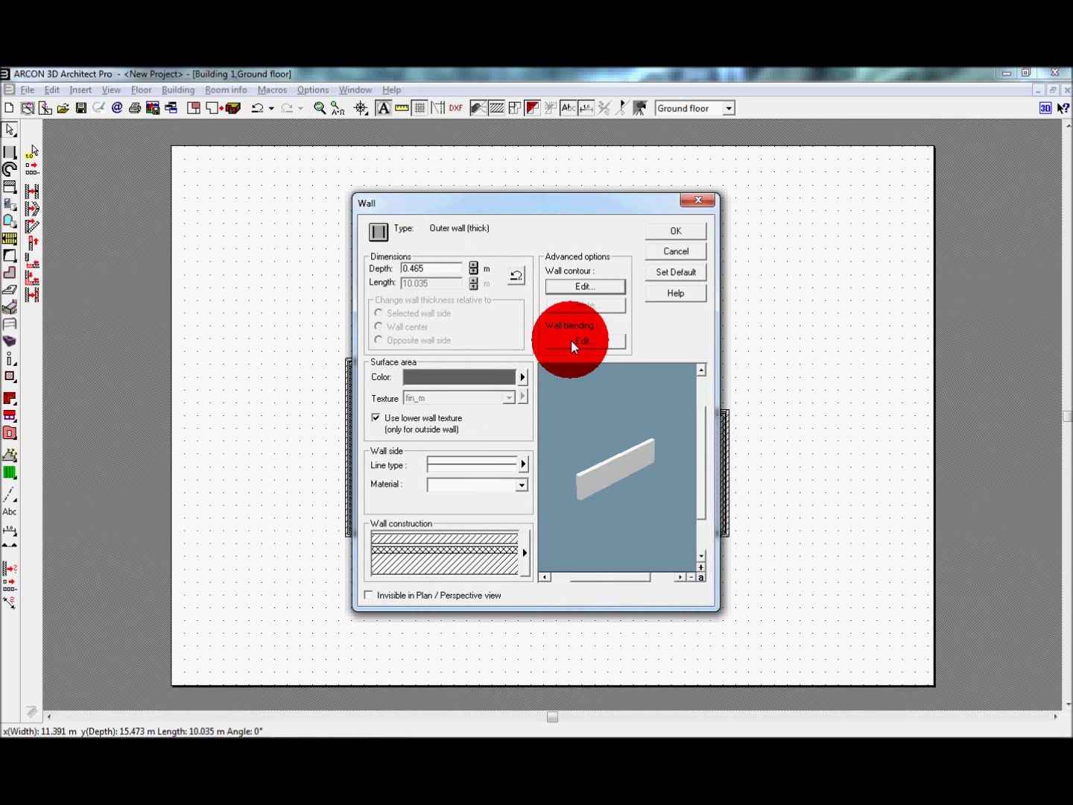
- View the Wall join settings, then close them and confirm the top wall's properties
{"action": "left_click", "coordinate": [571, 341]}
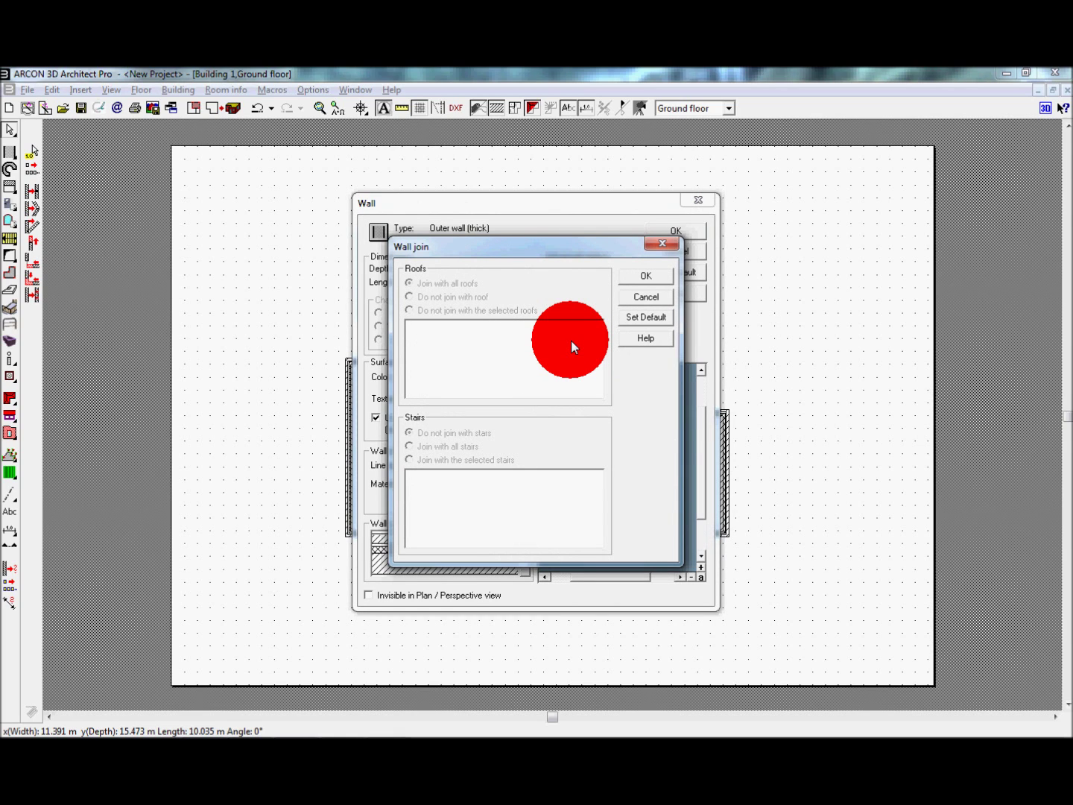
{"action": "left_click", "coordinate": [647, 277]}
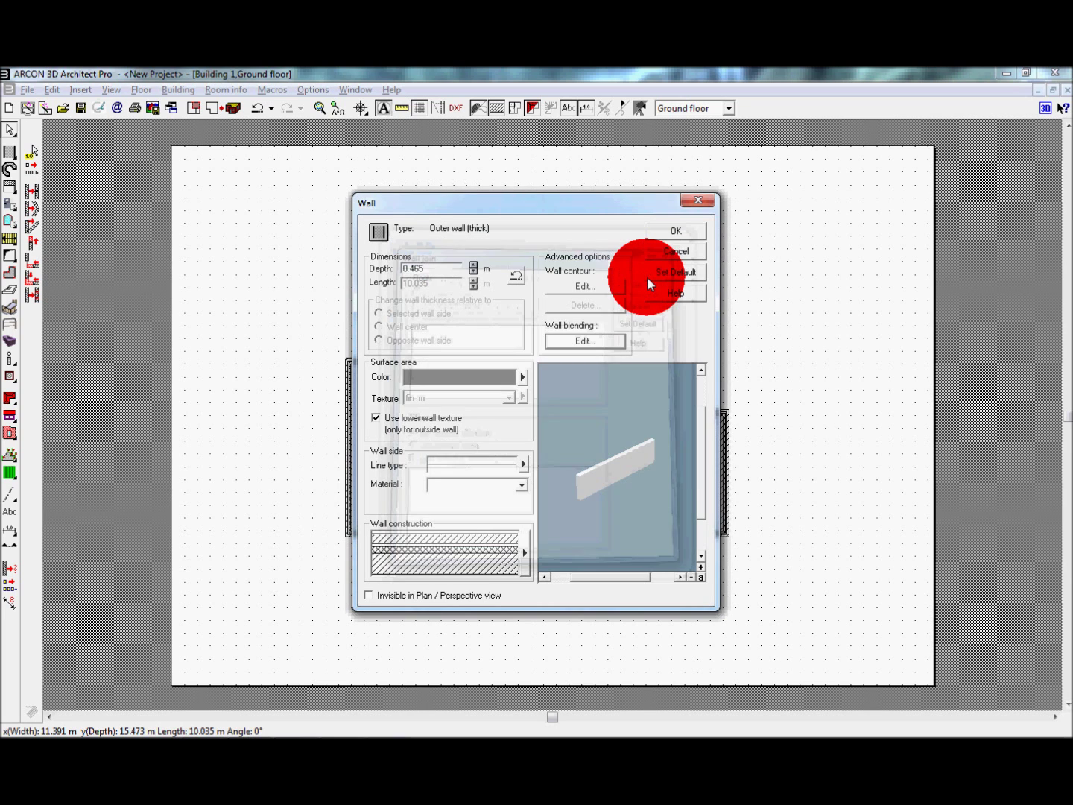
{"action": "left_click", "coordinate": [671, 232]}
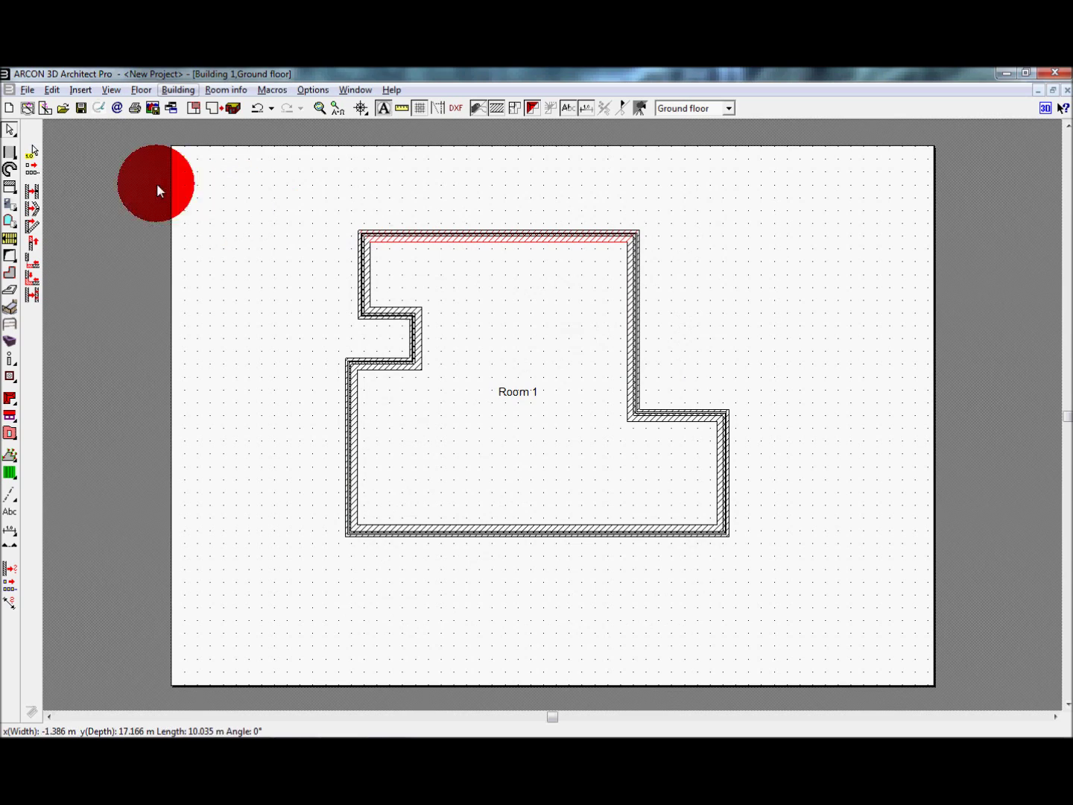
- Draw a single vertical wall from the top wall to the bottom wall, creating Room 2
{"action": "left_click", "coordinate": [20, 153]}
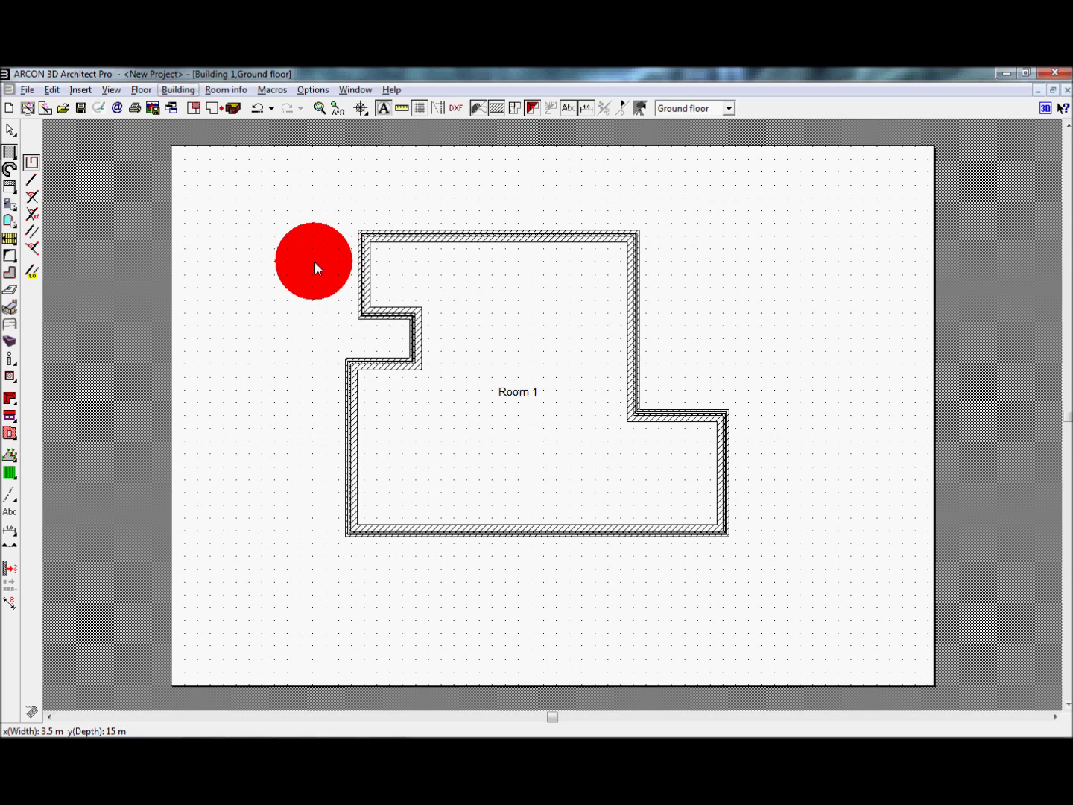
{"action": "left_click", "coordinate": [34, 180]}
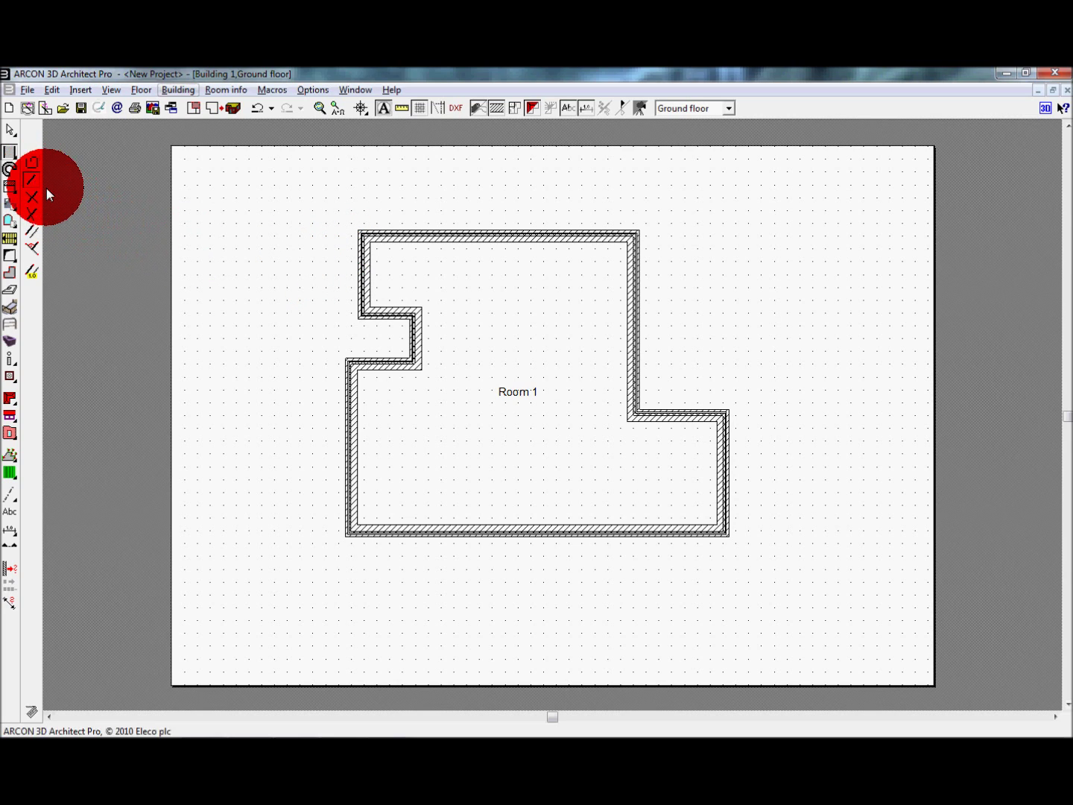
{"action": "left_click", "coordinate": [512, 238]}
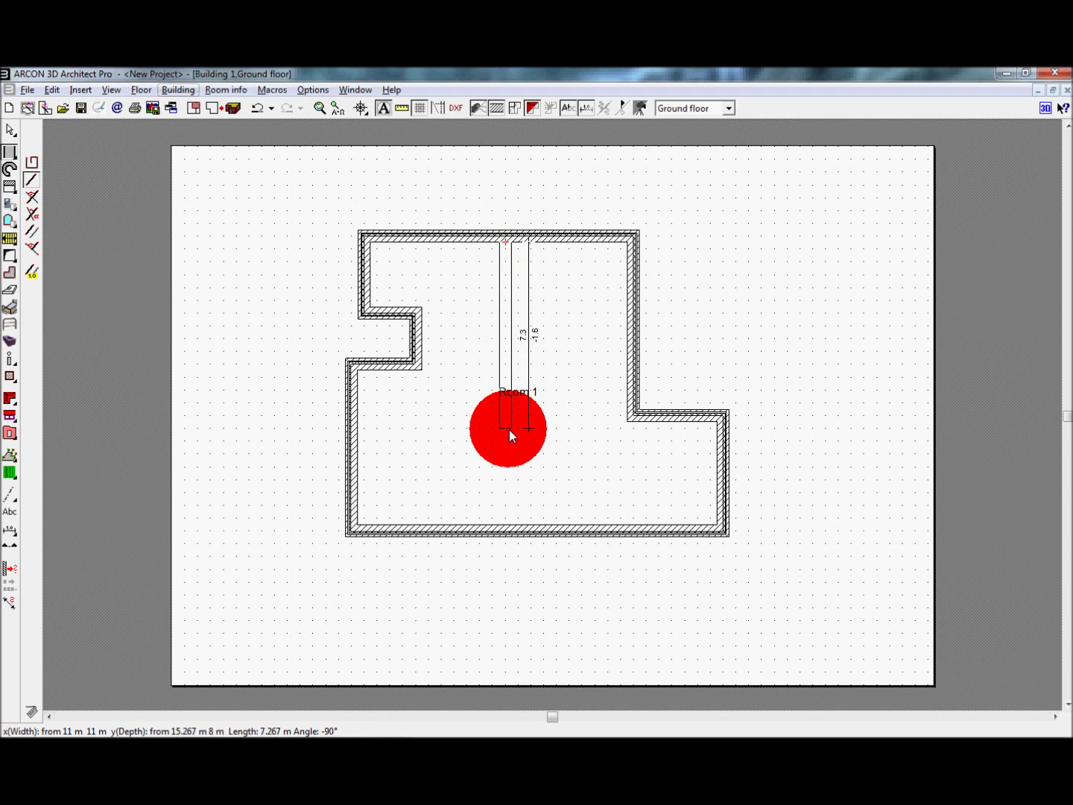
{"action": "left_click", "coordinate": [510, 520]}
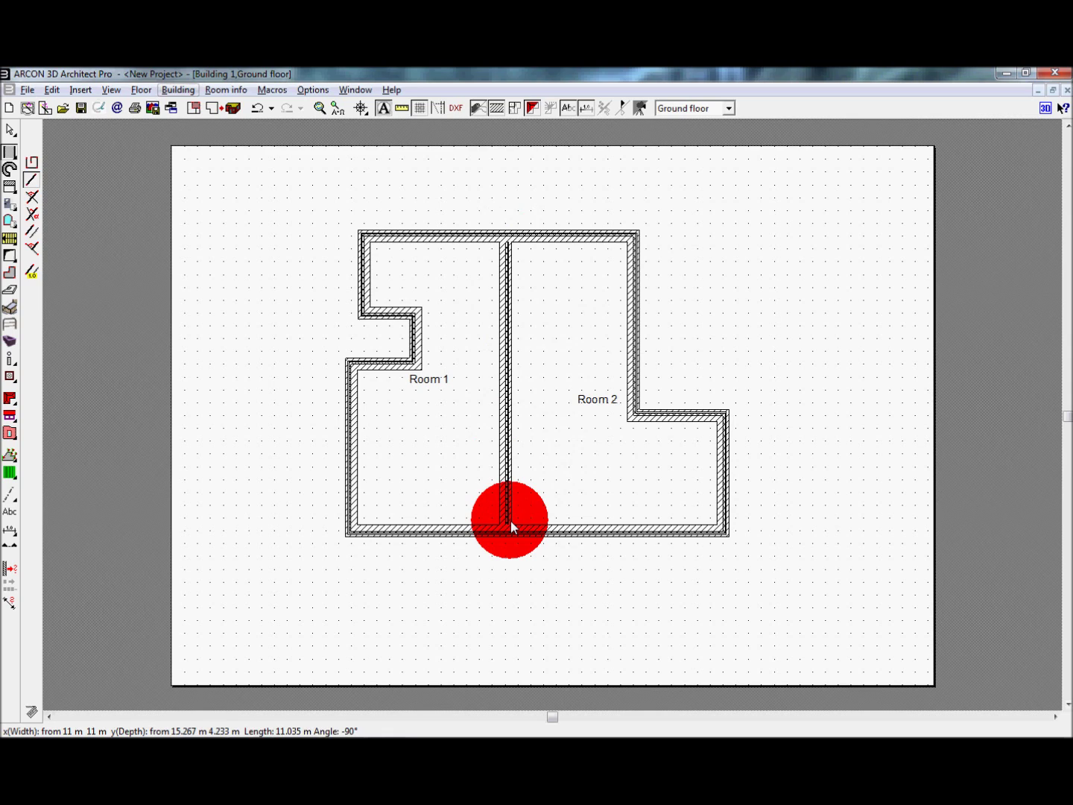
{"action": "left_click_drag", "start_coordinate": [10, 151], "coordinate": [35, 194]}
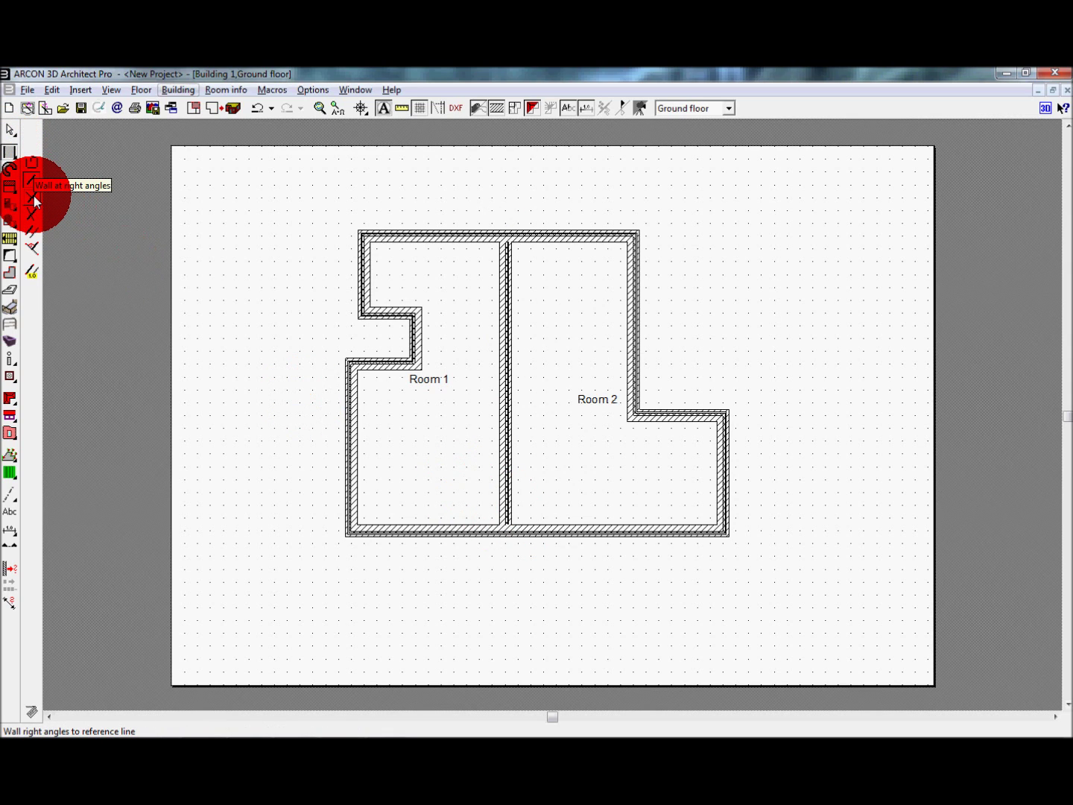
- Draw a right-angled wall from Room 1's left wall to the middle wall, creating Room 3
{"action": "left_click", "coordinate": [34, 196]}
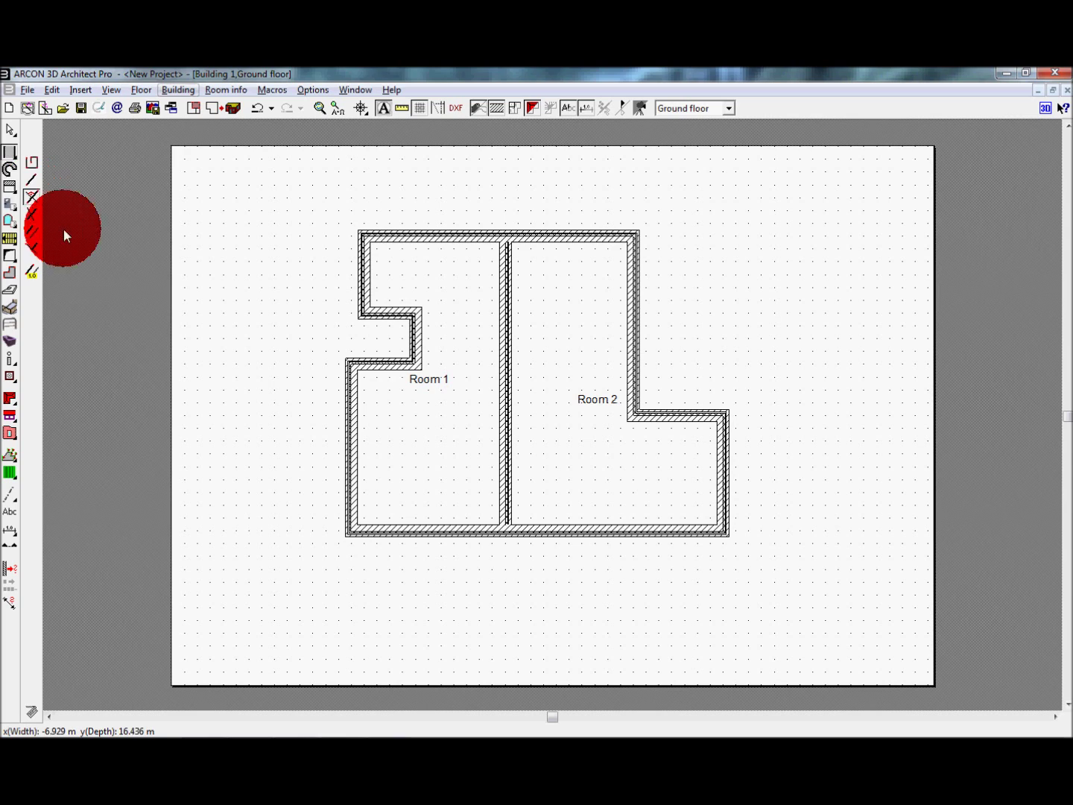
{"action": "left_click", "coordinate": [358, 452]}
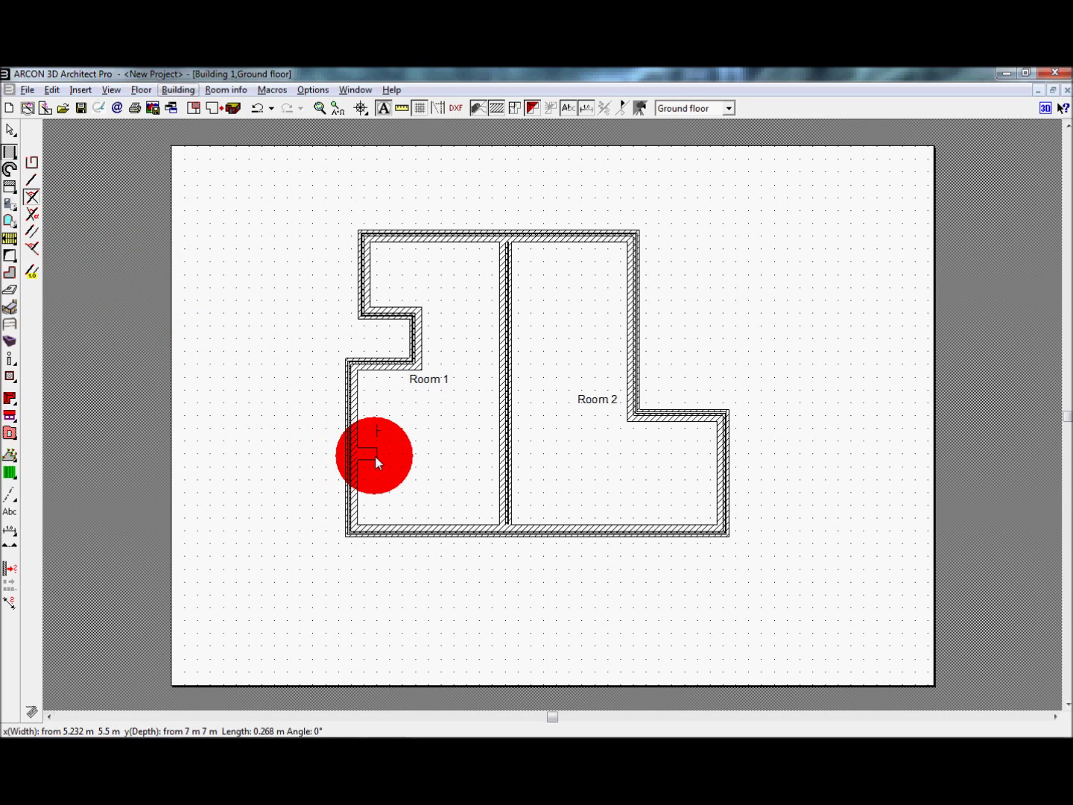
{"action": "left_click", "coordinate": [500, 462]}
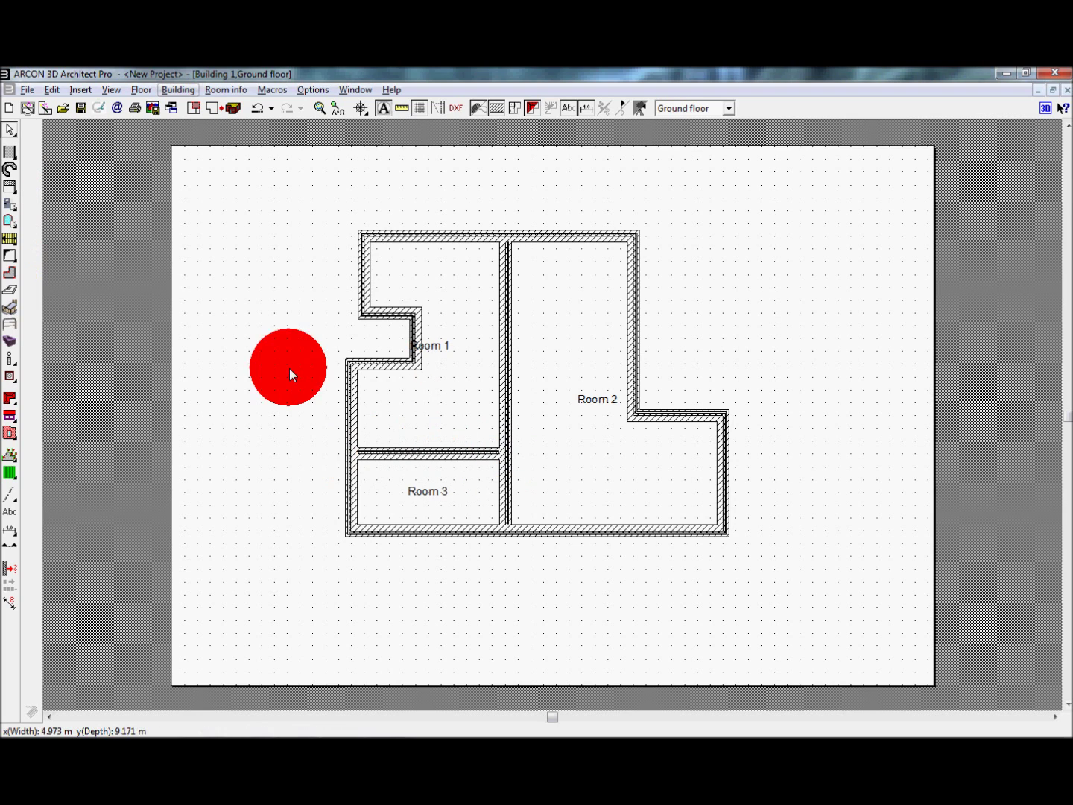
- Bring up the Wall Distance and Angle settings for angled walls
{"action": "left_click", "coordinate": [12, 153]}
{"action": "left_click", "coordinate": [32, 216]}
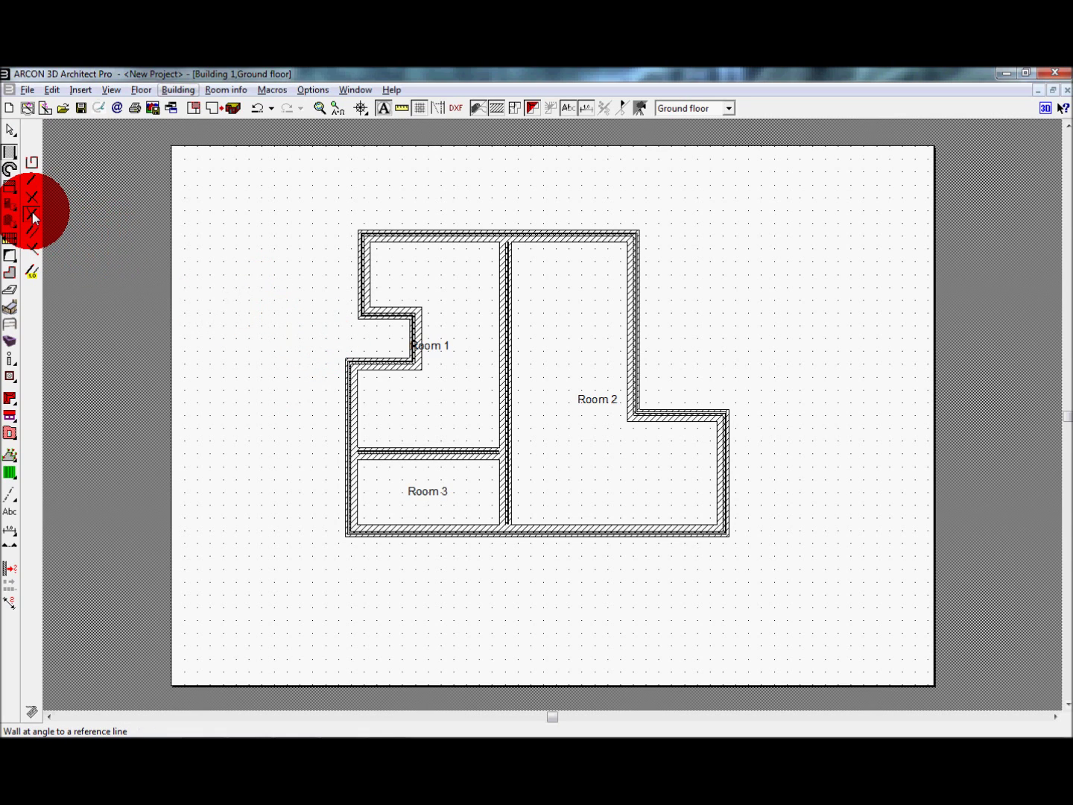
{"action": "left_click", "coordinate": [31, 212]}
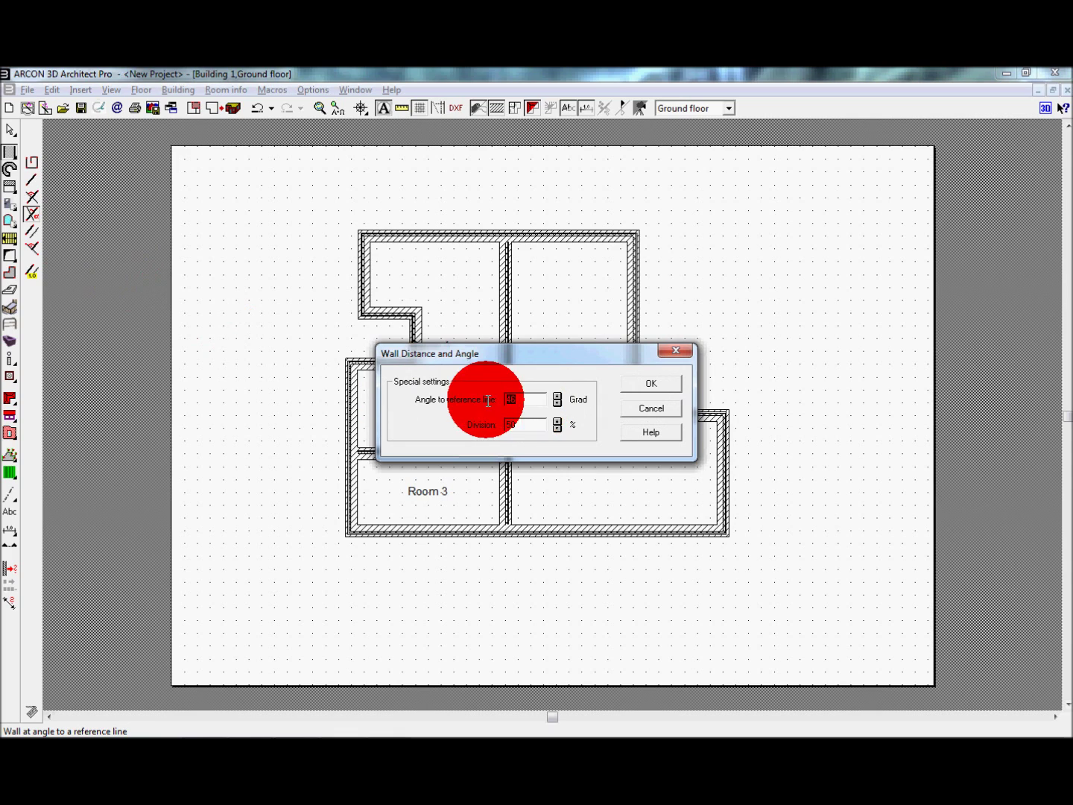
- Set the wall angle, then draw a diagonal wall from the Room 1–2 wall to the bottom wall, forming Room 4
{"action": "left_click", "coordinate": [553, 404]}
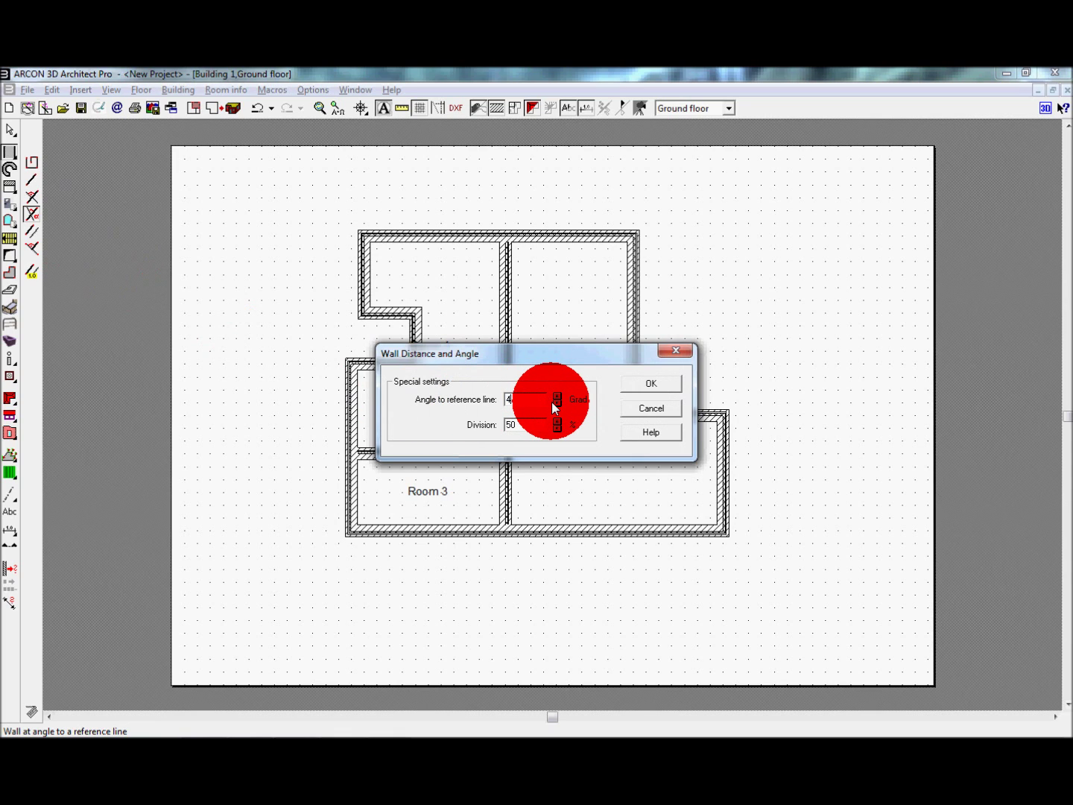
{"action": "left_click", "coordinate": [552, 402]}
{"action": "left_click", "coordinate": [640, 381]}
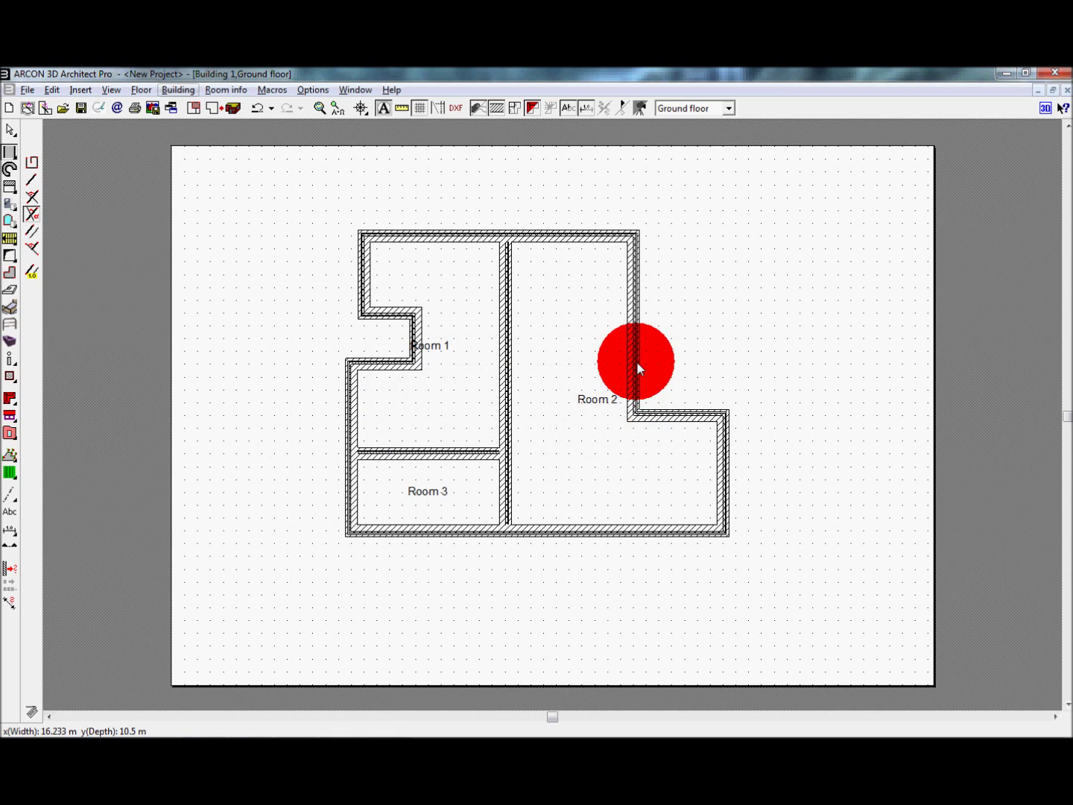
{"action": "left_click", "coordinate": [513, 370]}
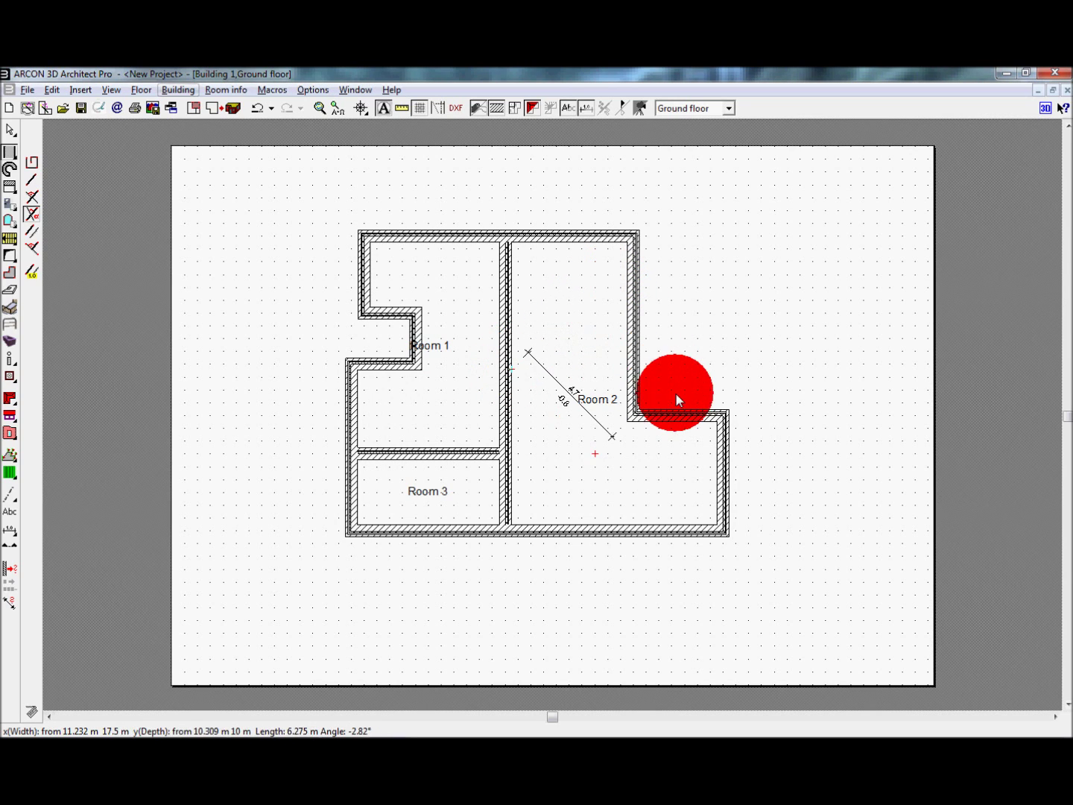
{"action": "left_click", "coordinate": [727, 476]}
{"action": "left_click_drag", "start_coordinate": [406, 367], "coordinate": [312, 320]}
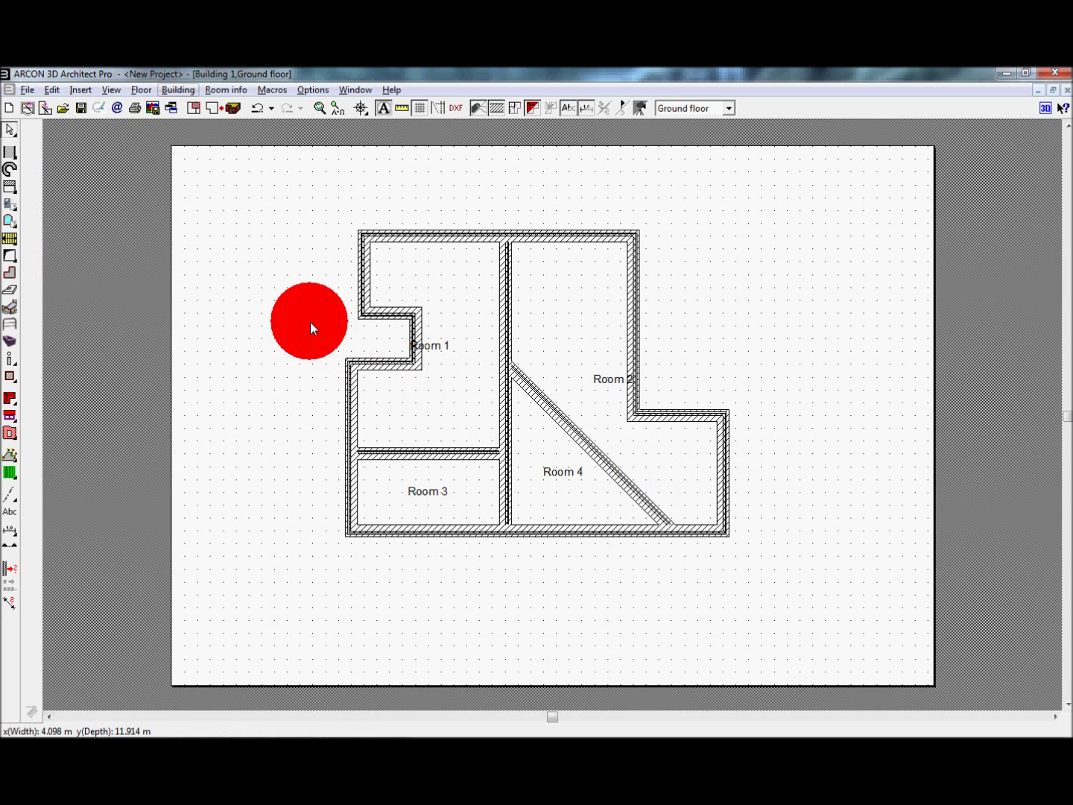
- Draw a 4 m vertical wall parallel to Room 2's right wall from the right outer wall's corner
{"action": "left_click_drag", "start_coordinate": [17, 173], "coordinate": [30, 235]}
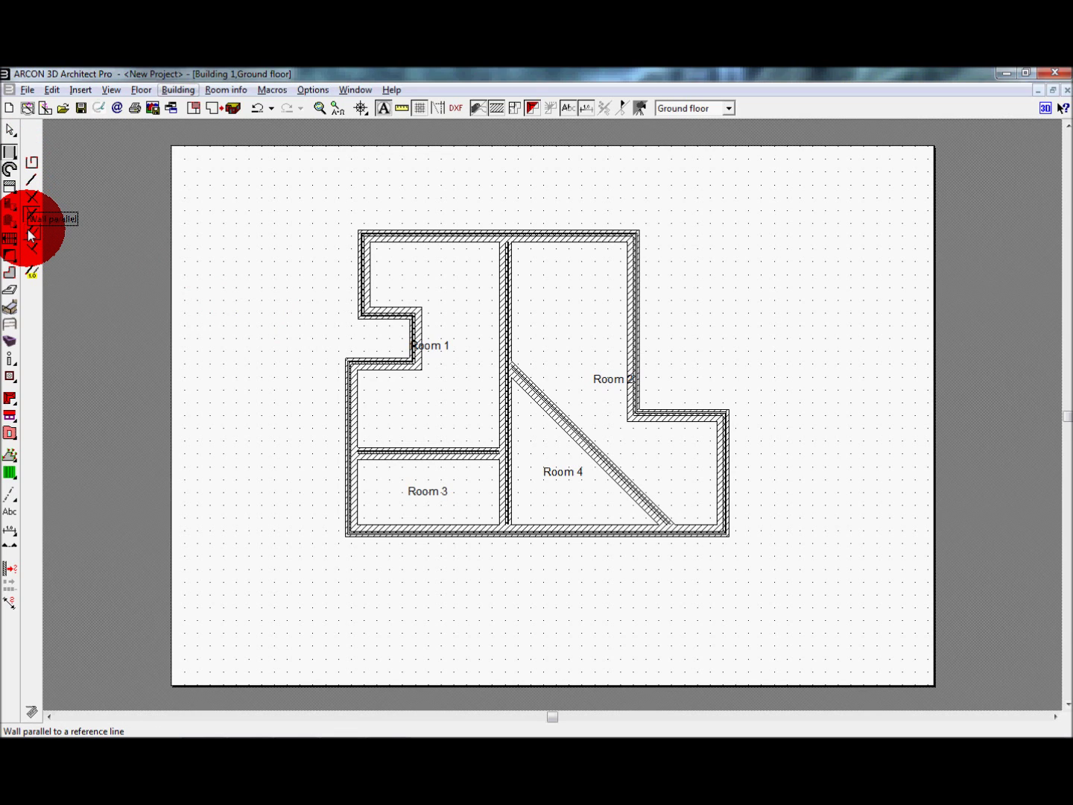
{"action": "left_click_drag", "start_coordinate": [30, 235], "coordinate": [30, 235]}
{"action": "mouse_move", "coordinate": [565, 303]}
{"action": "left_mouse_down"}
{"action": "mouse_move", "coordinate": [722, 311]}
{"action": "mouse_move", "coordinate": [721, 422]}
{"action": "left_mouse_up"}
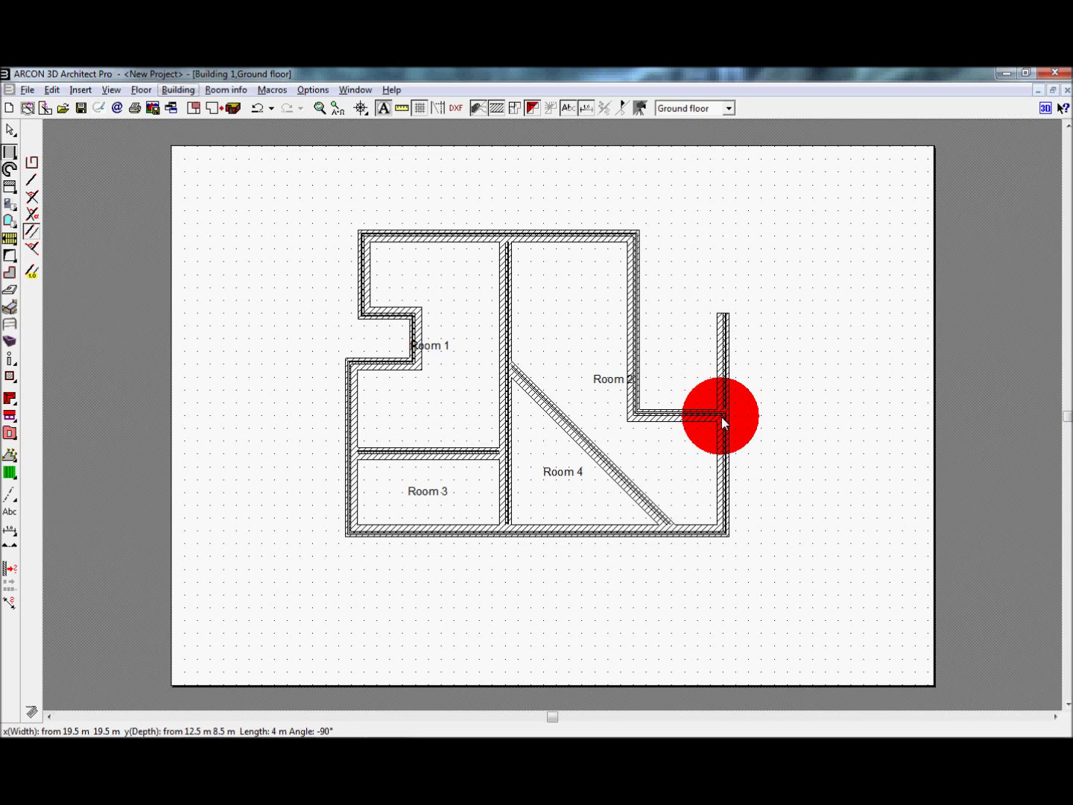
{"action": "left_click", "coordinate": [31, 246]}
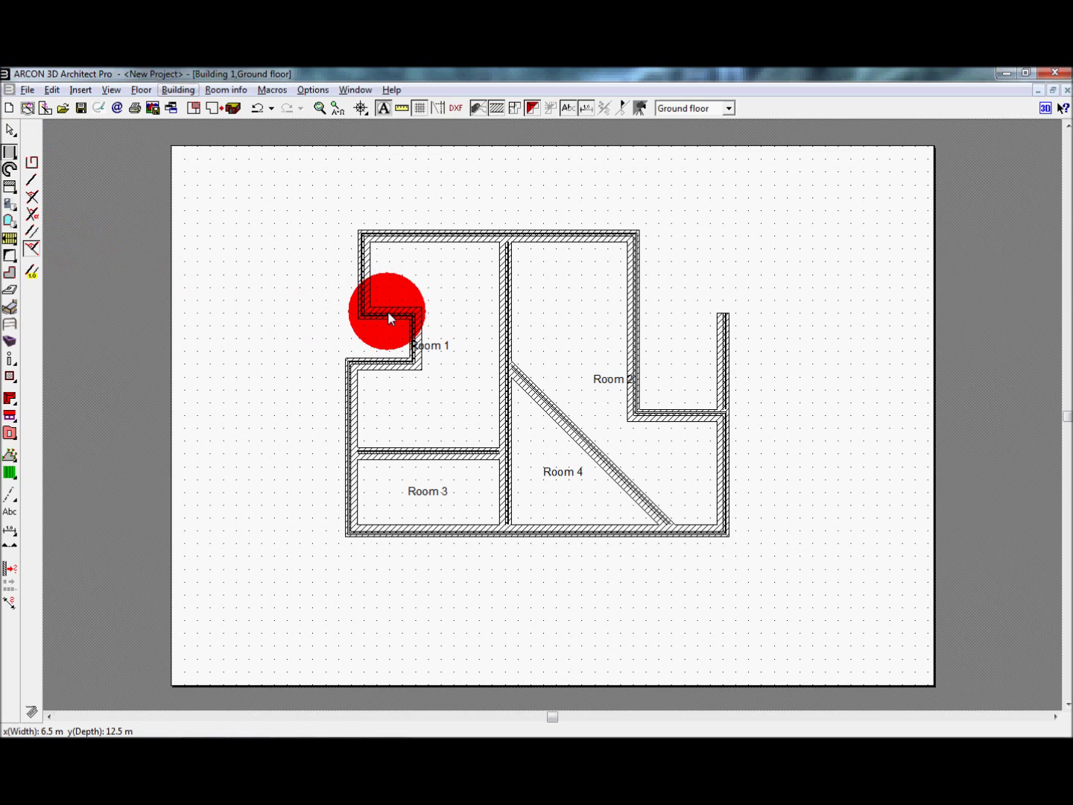
- Insert a horizontal wall midway between the two walls right of Room 2, enclosing Room 5
{"action": "left_click_drag", "start_coordinate": [388, 312], "coordinate": [720, 378]}
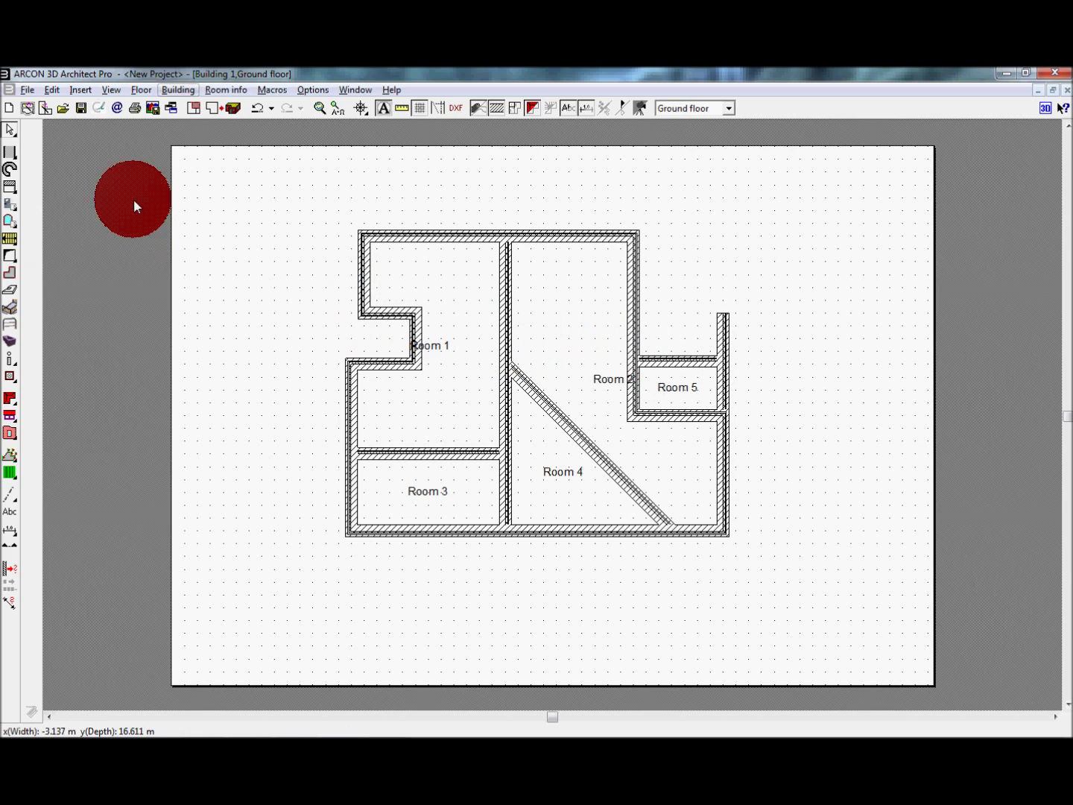
{"action": "left_click", "coordinate": [12, 153]}
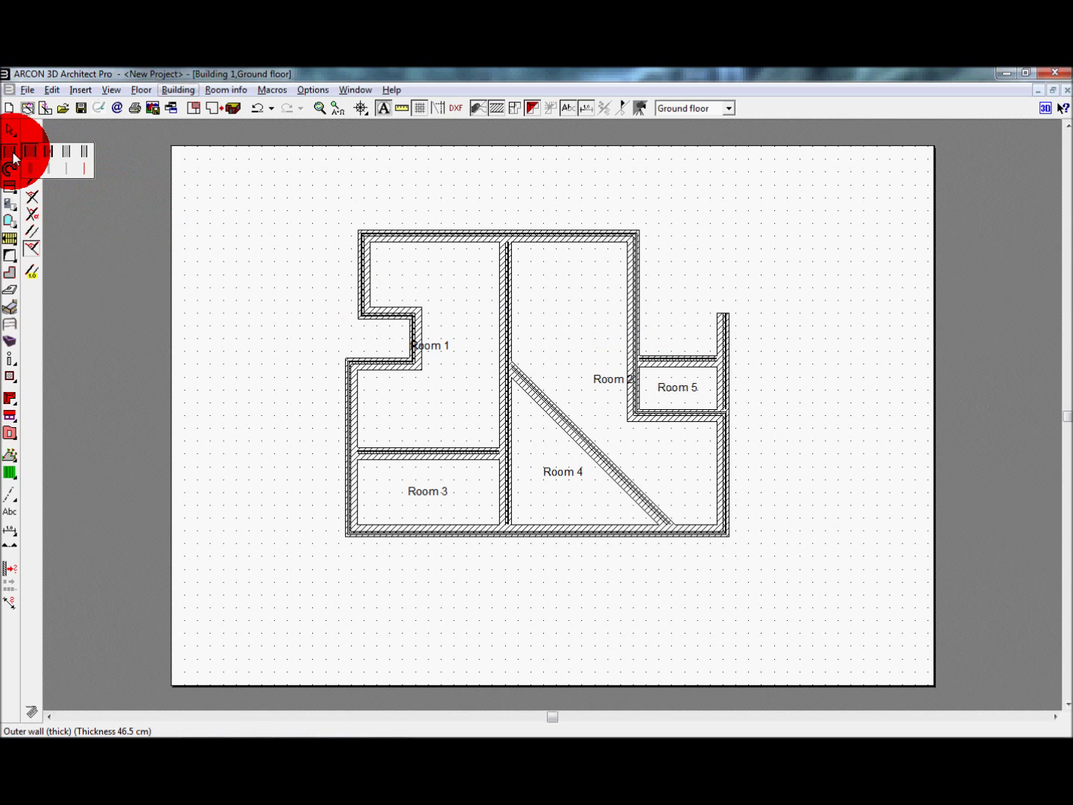
- Choose the 'Wall parallel to a reference line (set distance)' tool
{"action": "left_click", "coordinate": [13, 158]}
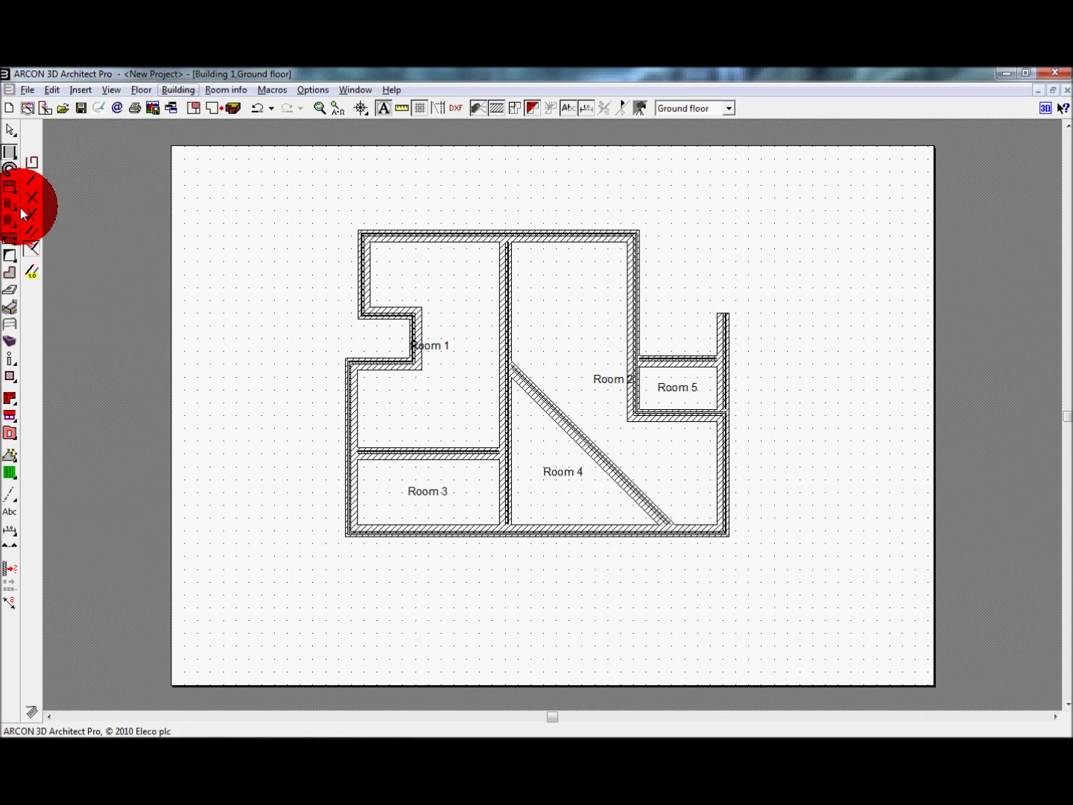
{"action": "left_click", "coordinate": [34, 272]}
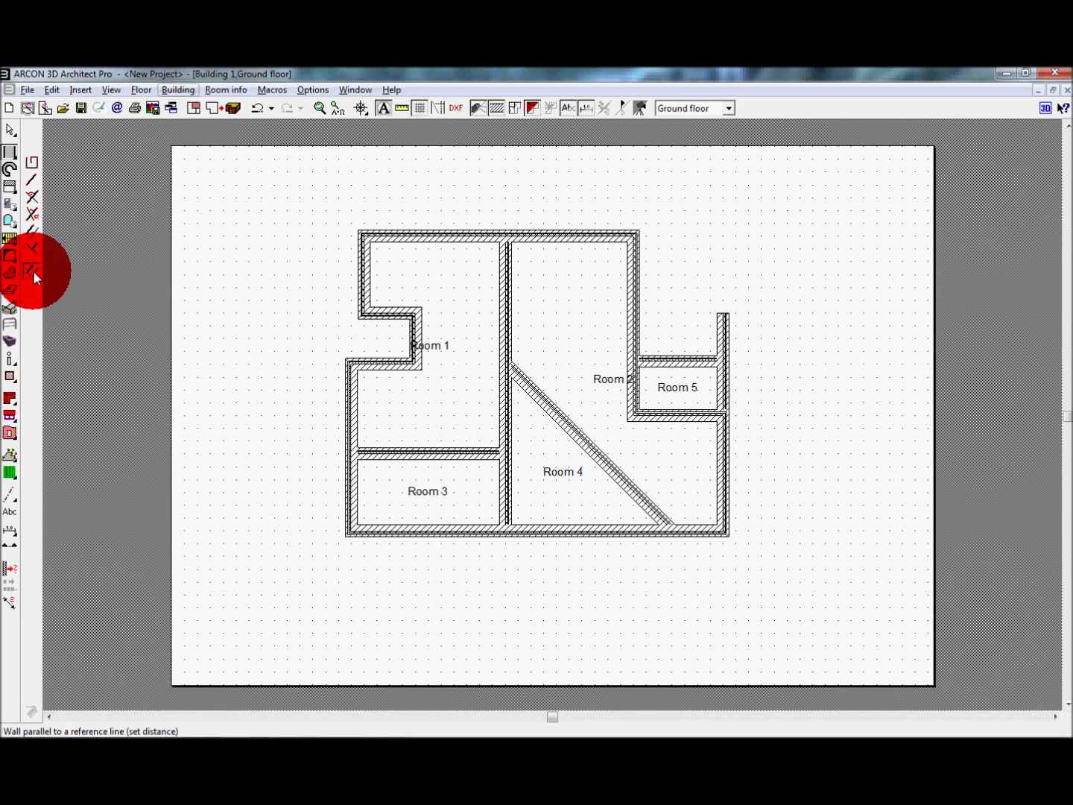